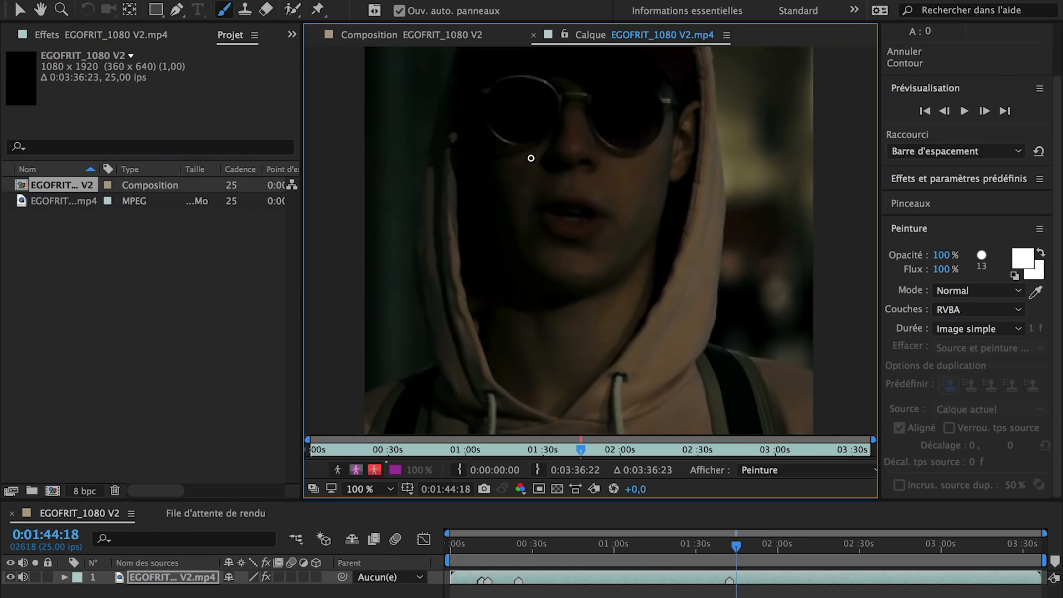
Paint a short white brush stroke along the upper edge of the viewer-left sunglasses lens on frame 0:01:44:18.
key(space)
drag(526, 161, 567, 291)
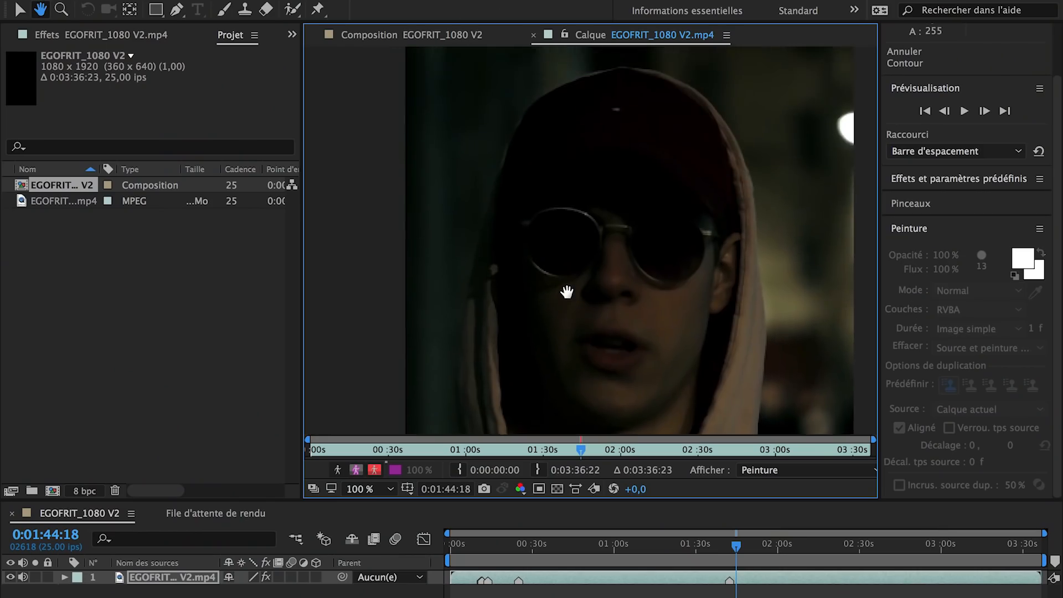
scroll(572, 260, up, 1)
drag(621, 269, 598, 240)
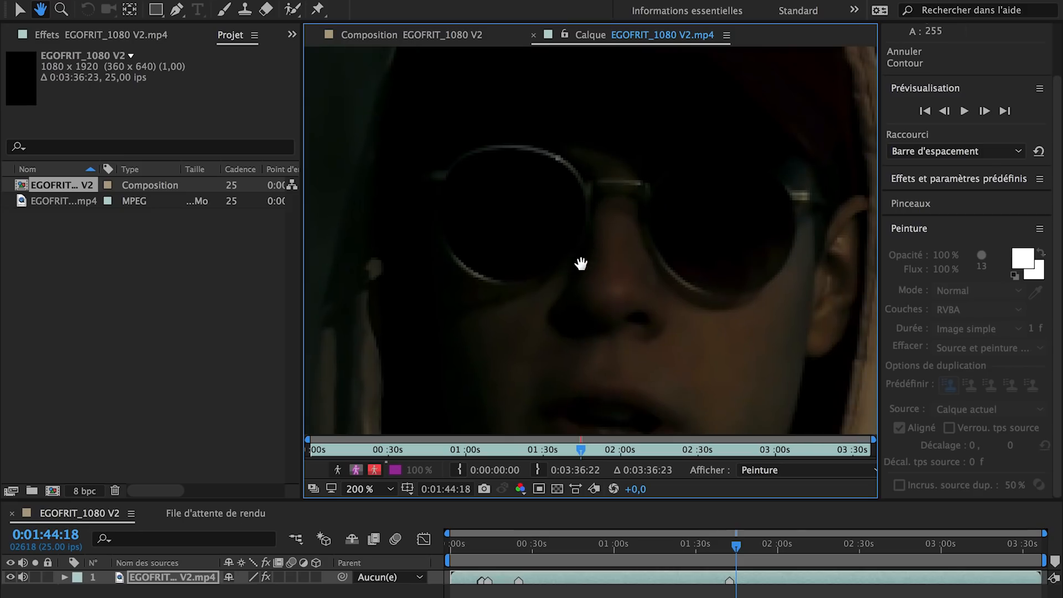
key(ctrl+b)
scroll(735, 553, up, 5)
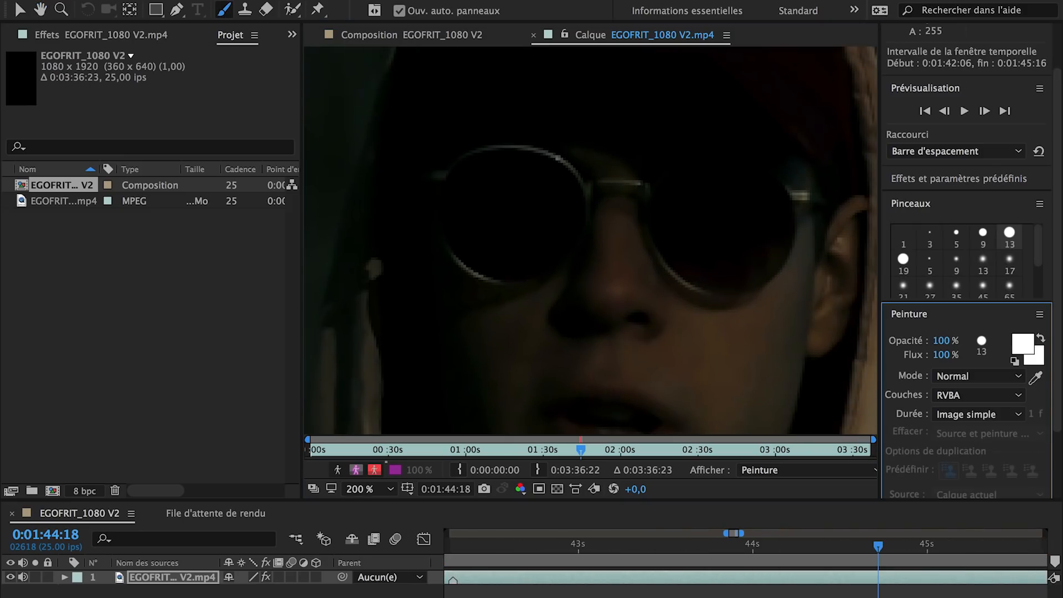
scroll(746, 562, right, 3)
scroll(718, 592, up, 2)
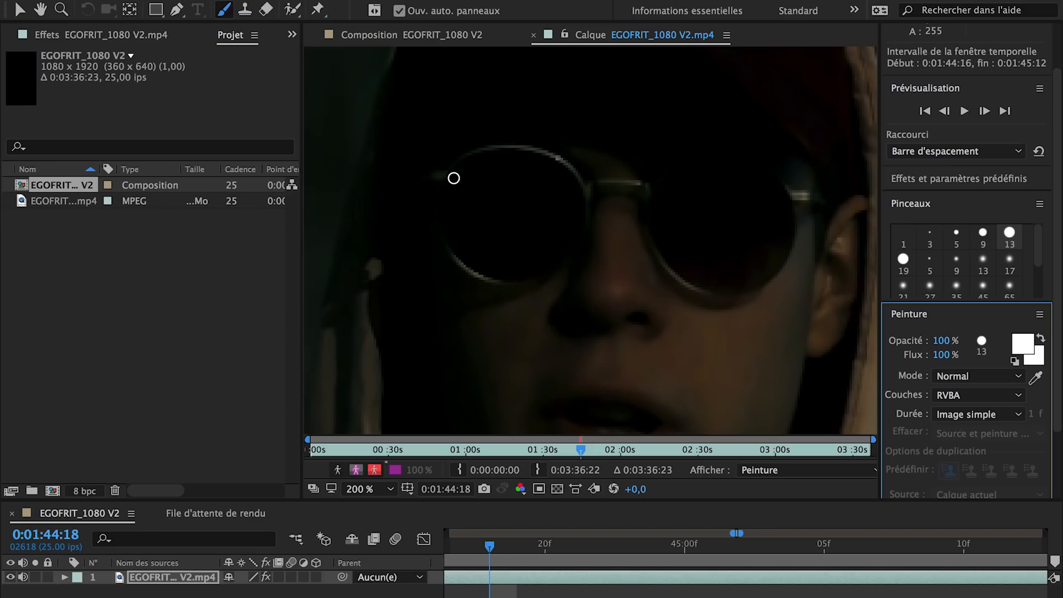
click(450, 206)
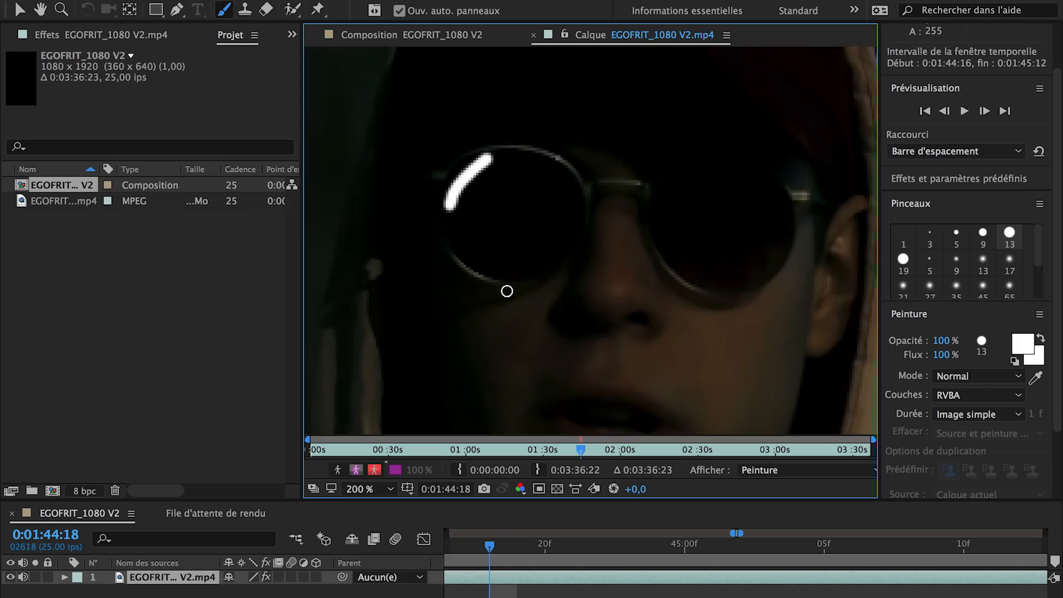
Paint a white zigzag on the same lens on frame 0:01:44:19 and compare it with the previous frame.
click(490, 548)
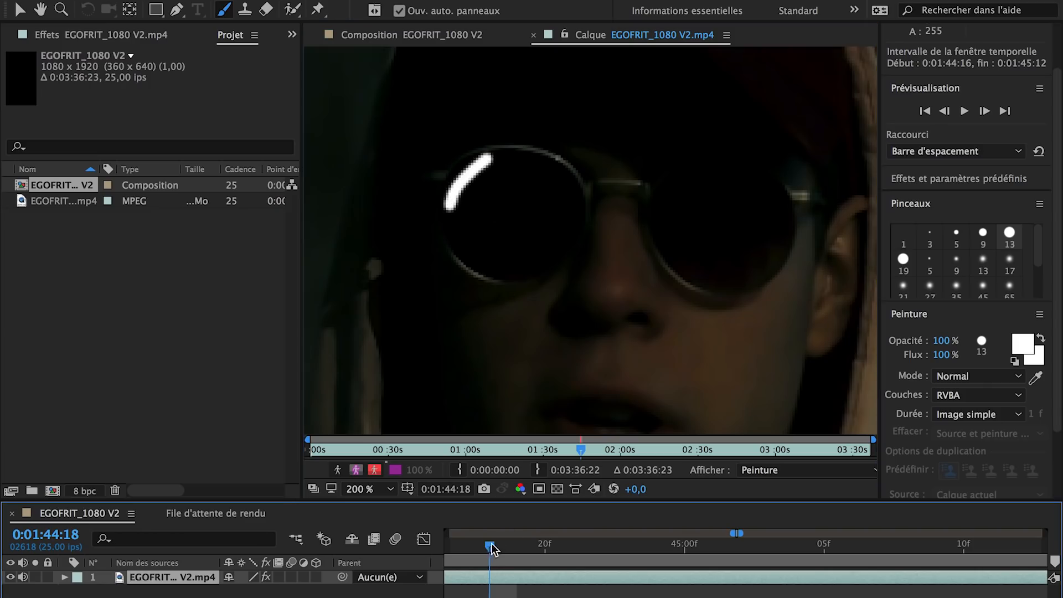
key(ctrl+z)
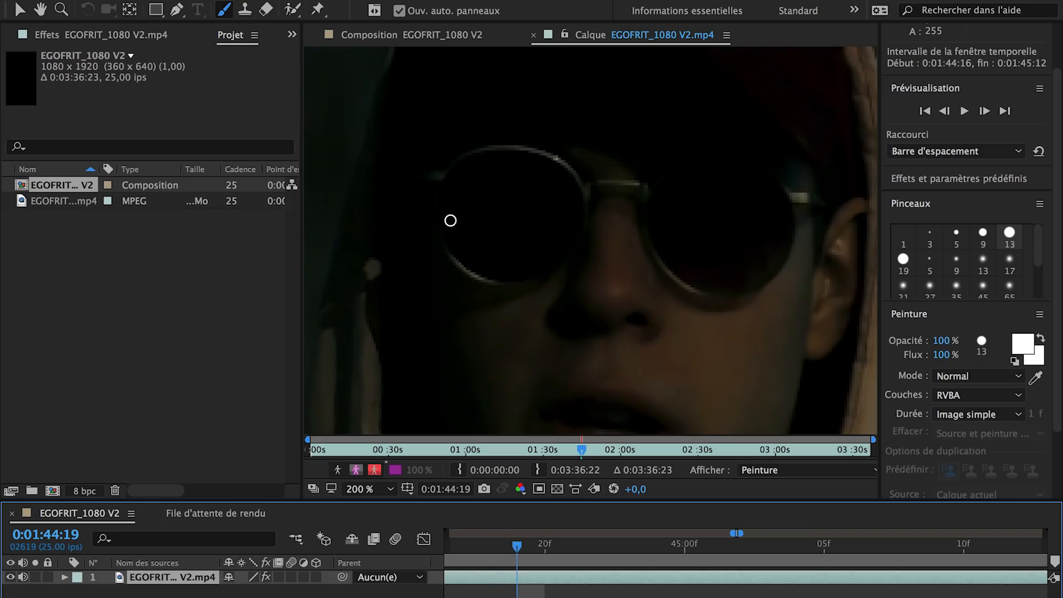
click(445, 207)
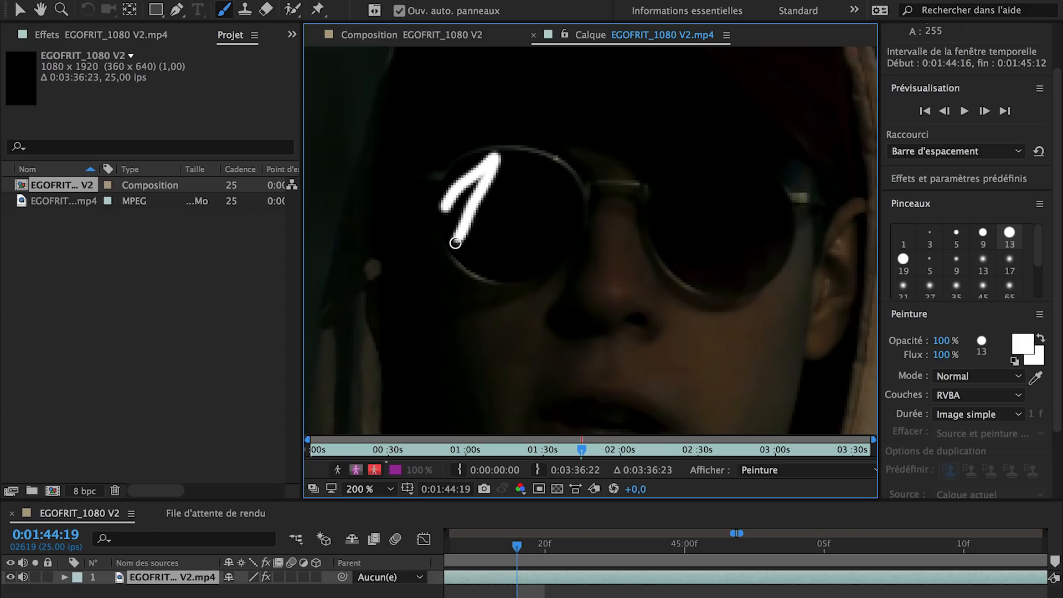
click(519, 547)
key(ctrl+z)
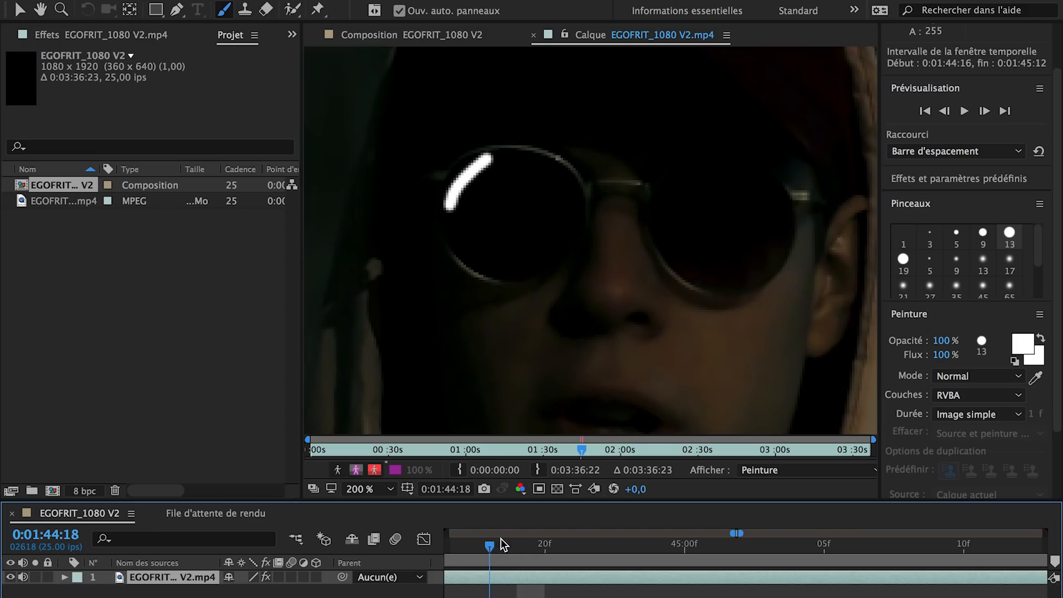
Continue painting white zigzags on the same lens frame by frame from 0:01:44:20 to 0:01:44:22.
click(511, 537)
click(533, 544)
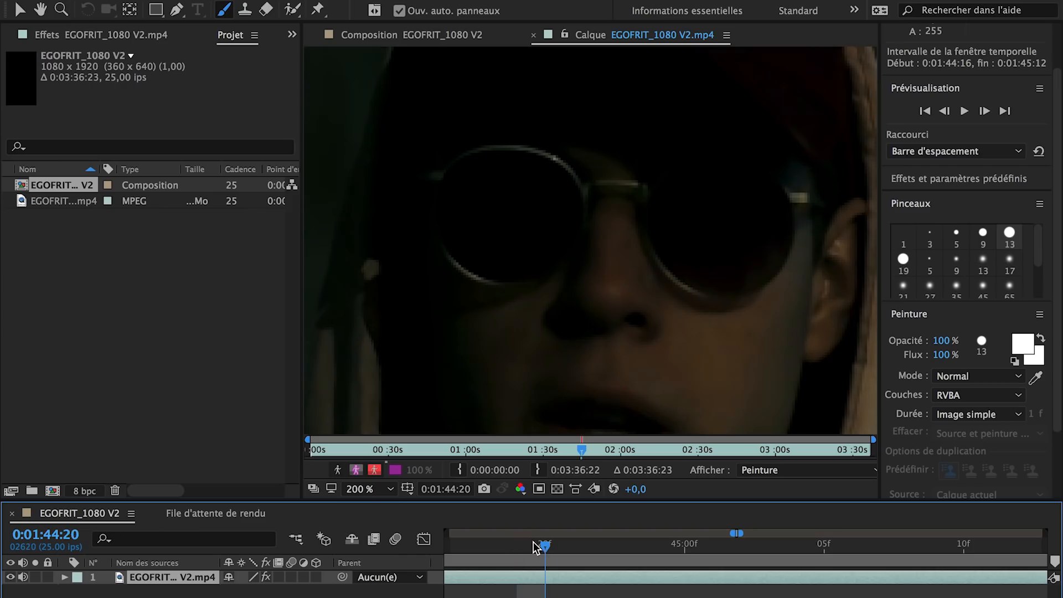
click(448, 202)
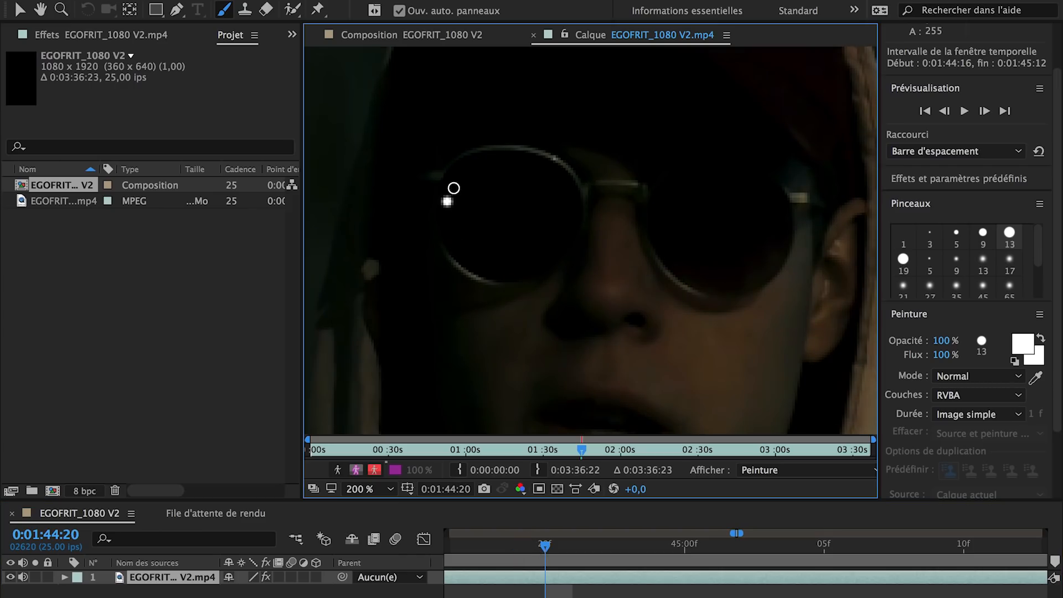
drag(477, 186, 464, 236)
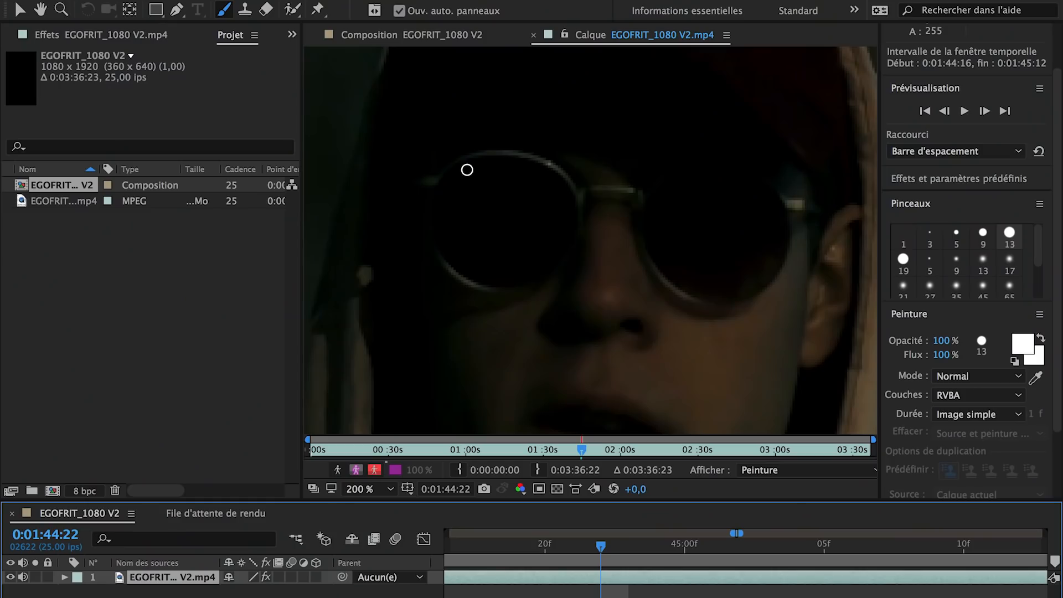
mouse_move(468, 172)
mouse_down()
mouse_move(460, 243)
mouse_move(513, 171)
mouse_move(493, 257)
mouse_up()
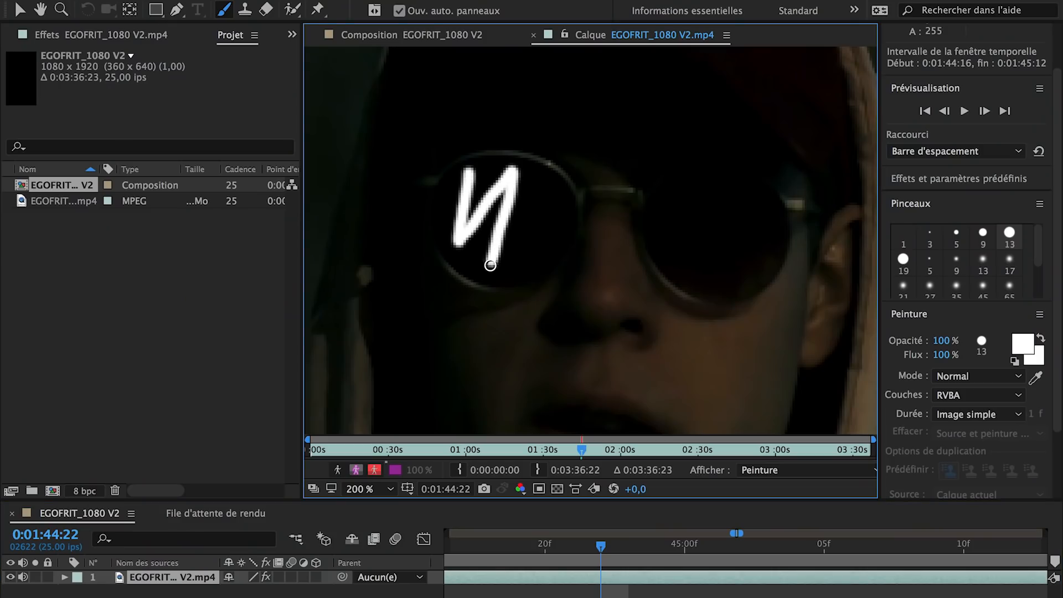
Paint white strokes moving across the same lens on each frame from 0:01:44:23 to 0:01:45:01.
drag(603, 546, 629, 546)
mouse_move(463, 261)
mouse_down()
mouse_move(507, 221)
mouse_move(527, 281)
mouse_up()
drag(628, 545, 657, 545)
drag(510, 185, 556, 188)
drag(657, 545, 685, 546)
drag(521, 277, 551, 194)
drag(685, 546, 713, 546)
drag(569, 274, 579, 203)
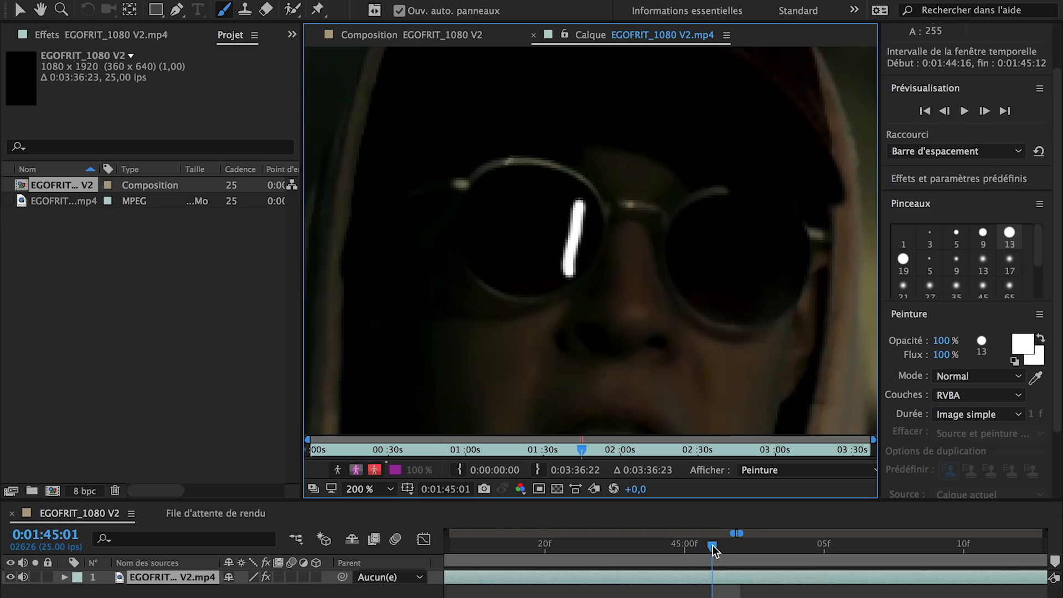
Add white strokes to the other sunglasses lens frame by frame, from 0:01:44:24 past 0:01:45:01.
mouse_move(713, 550)
mouse_down()
mouse_move(635, 538)
mouse_move(486, 541)
mouse_up()
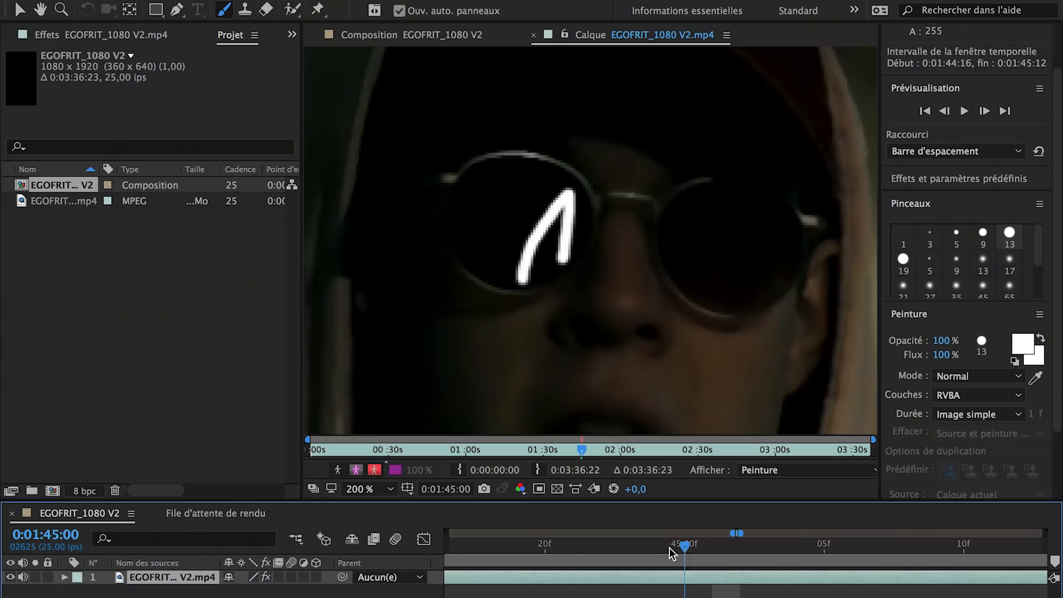
key(Page_Up)
key(Page_Down)
key(Page_Down)
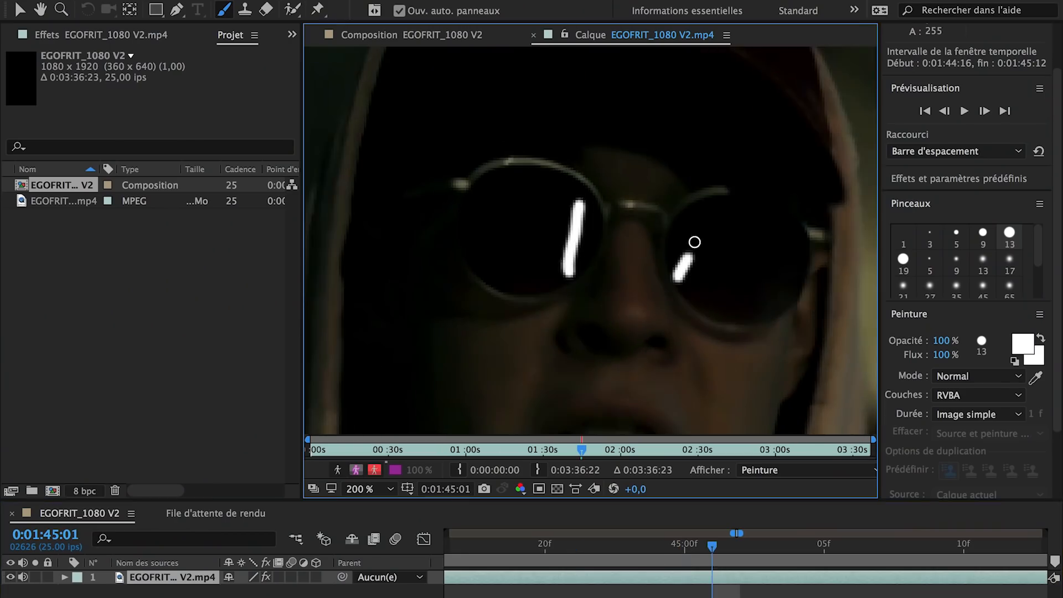
key(Page_Down)
key(Page_Down)
key(Page_Down)
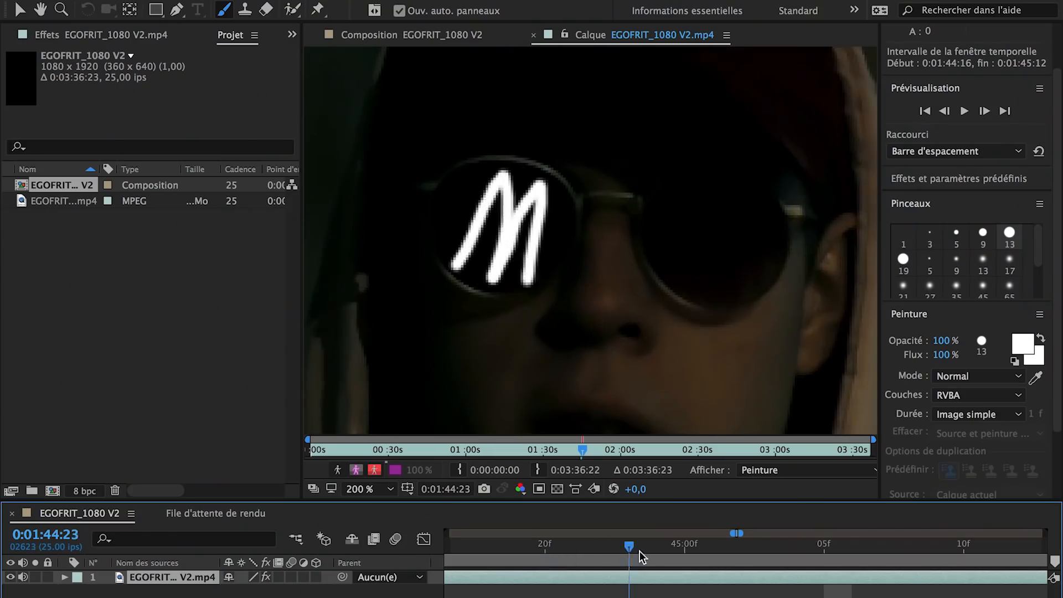
Go to frame 0:01:44:24 and fit the whole image in the layer viewer.
mouse_move(639, 551)
mouse_down()
mouse_move(797, 547)
mouse_move(575, 550)
mouse_move(643, 551)
mouse_up()
click(392, 490)
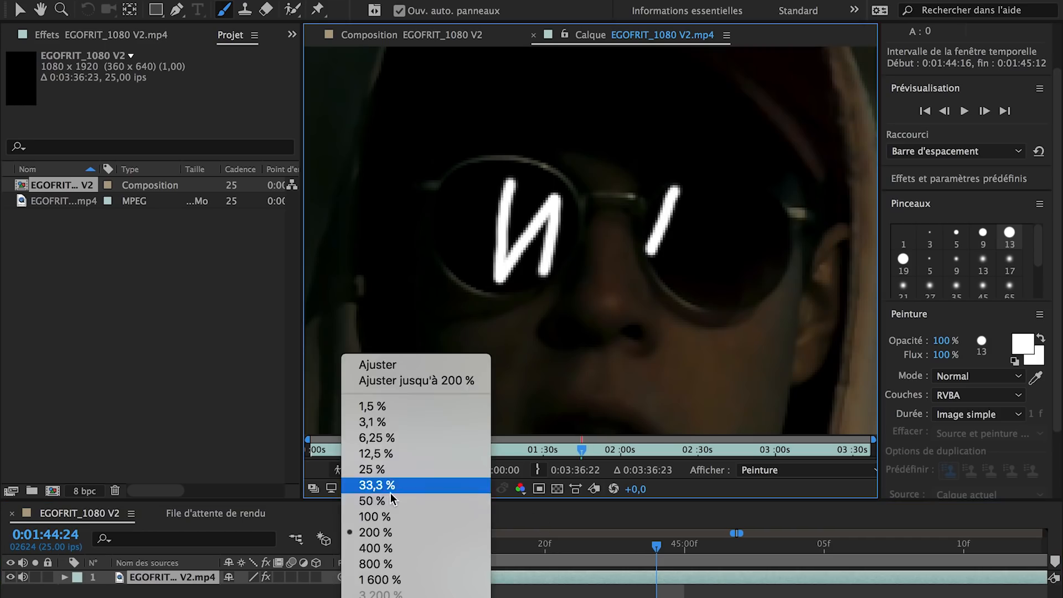
click(391, 367)
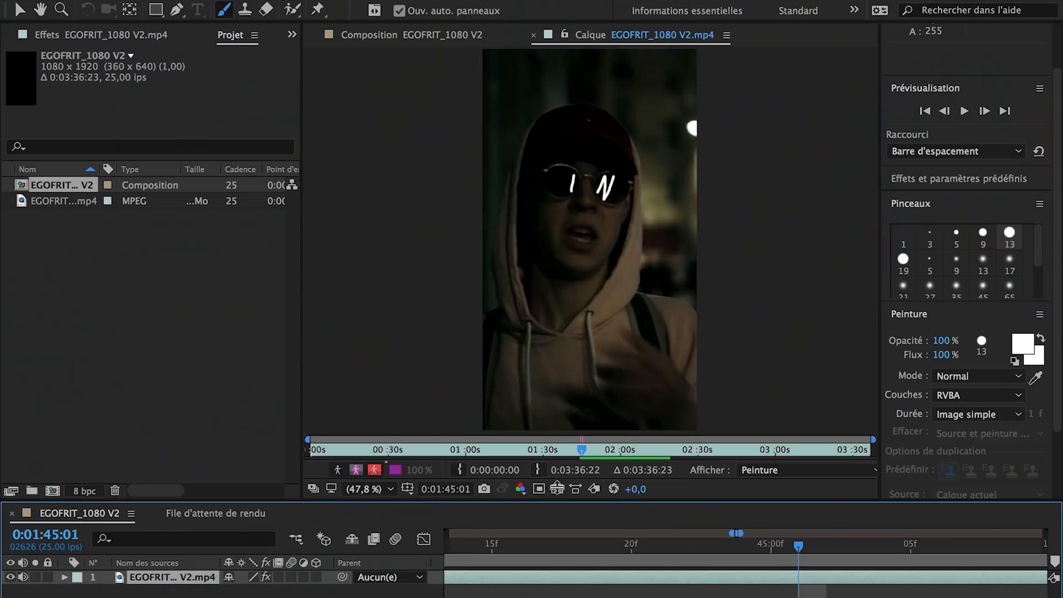
Enlarge the timeline area and expand the layer's Peinture effect to its individual brush strokes.
drag(544, 502, 544, 375)
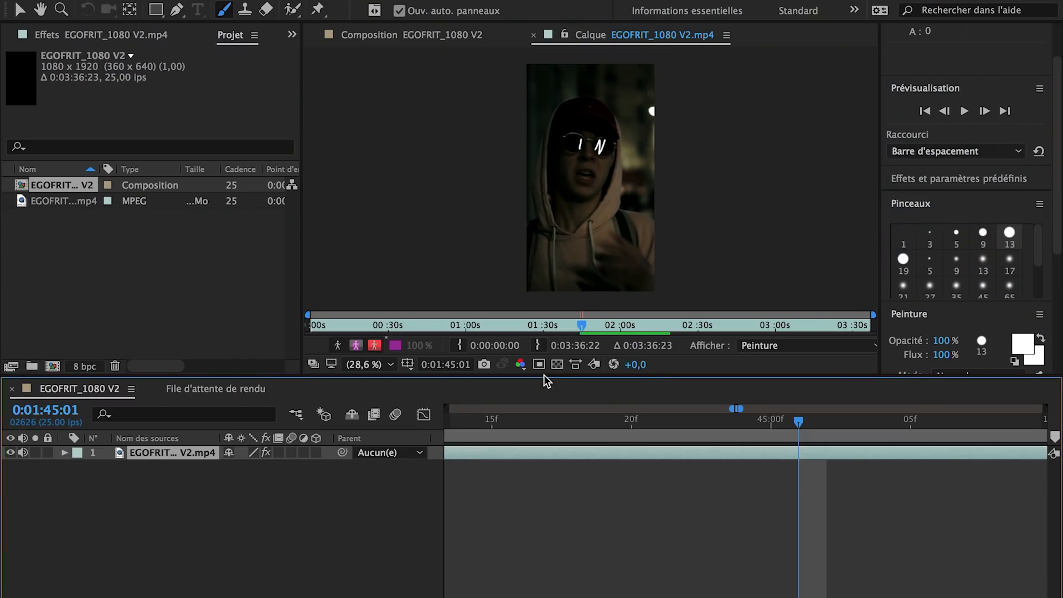
click(65, 453)
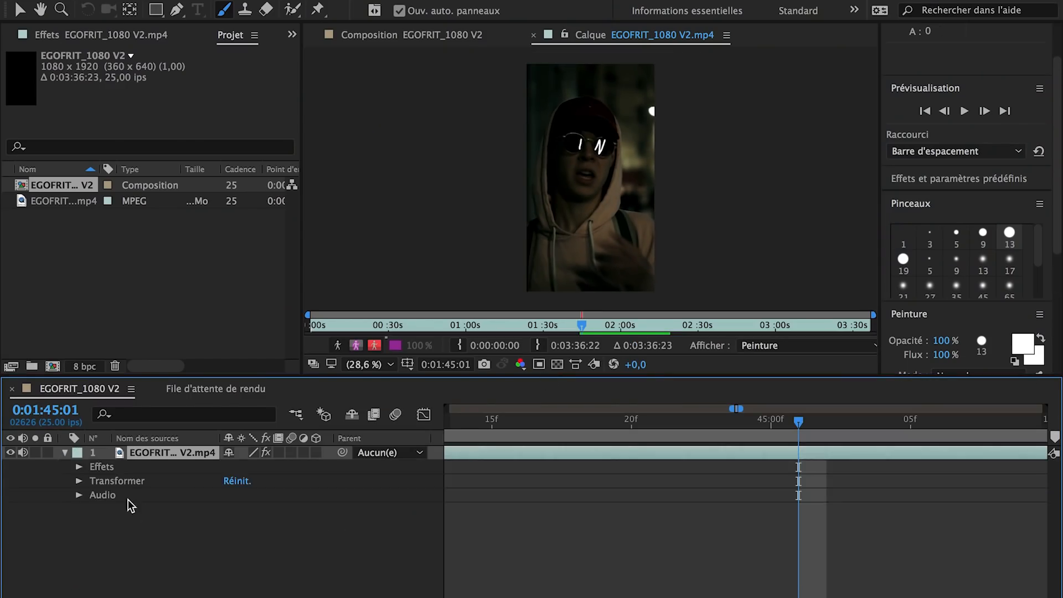
click(78, 468)
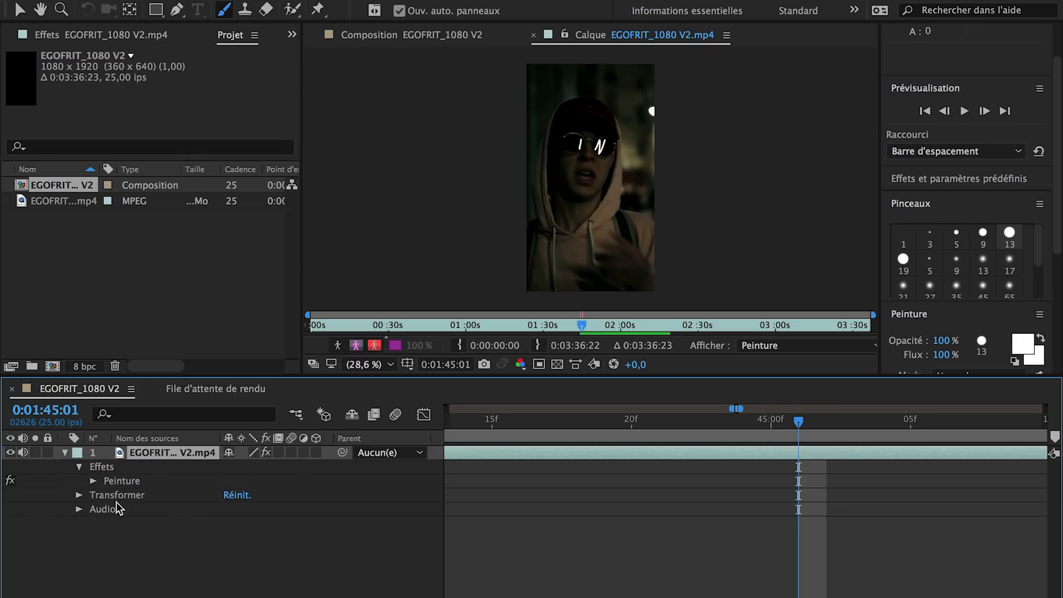
click(93, 481)
scroll(605, 529, down, 2)
scroll(605, 530, down, 3)
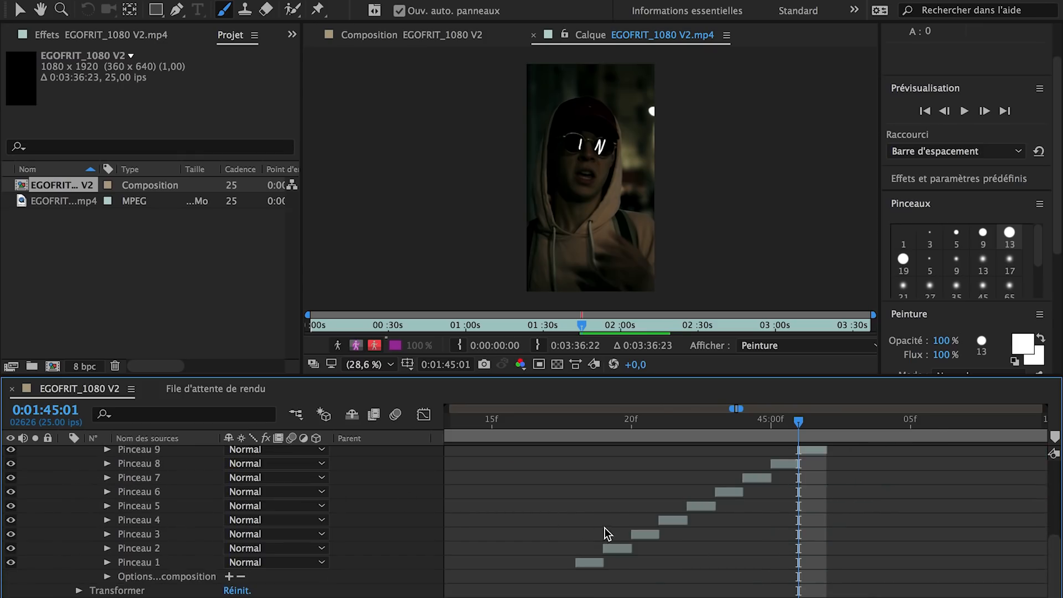
Delete the Pinceau 6 stroke on frame 0:01:44:23 and paint a new white M-shaped zigzag on the lens in its place.
click(576, 434)
drag(577, 438, 710, 435)
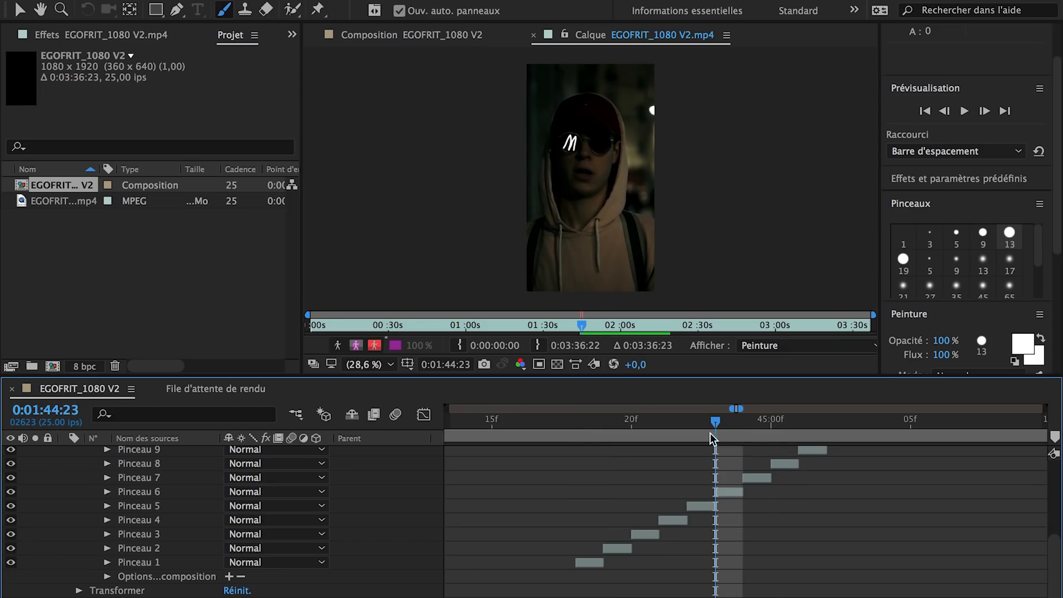
click(729, 493)
key(Delete)
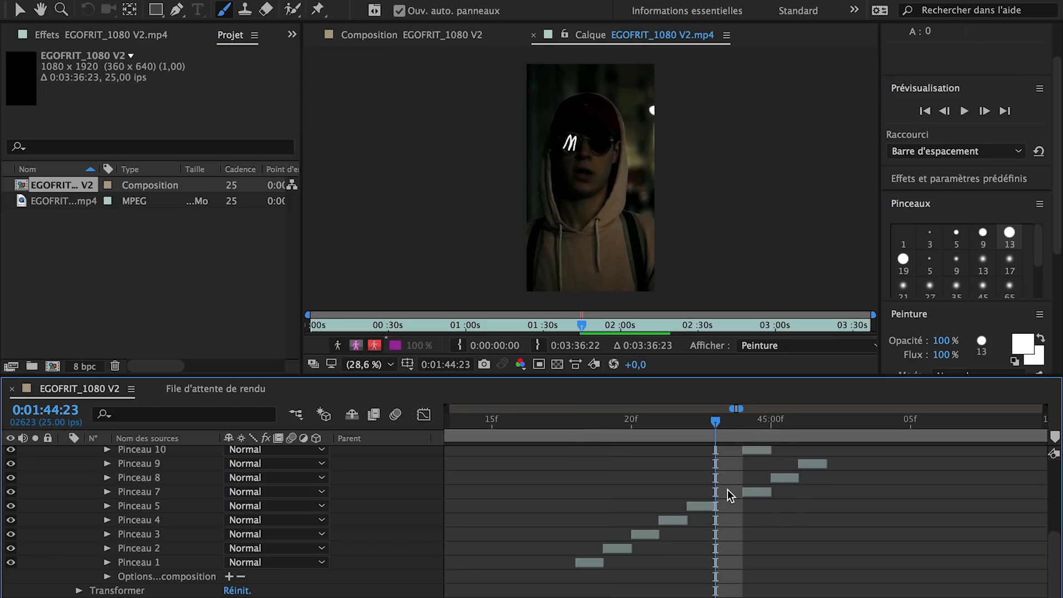
scroll(577, 150, up, 4)
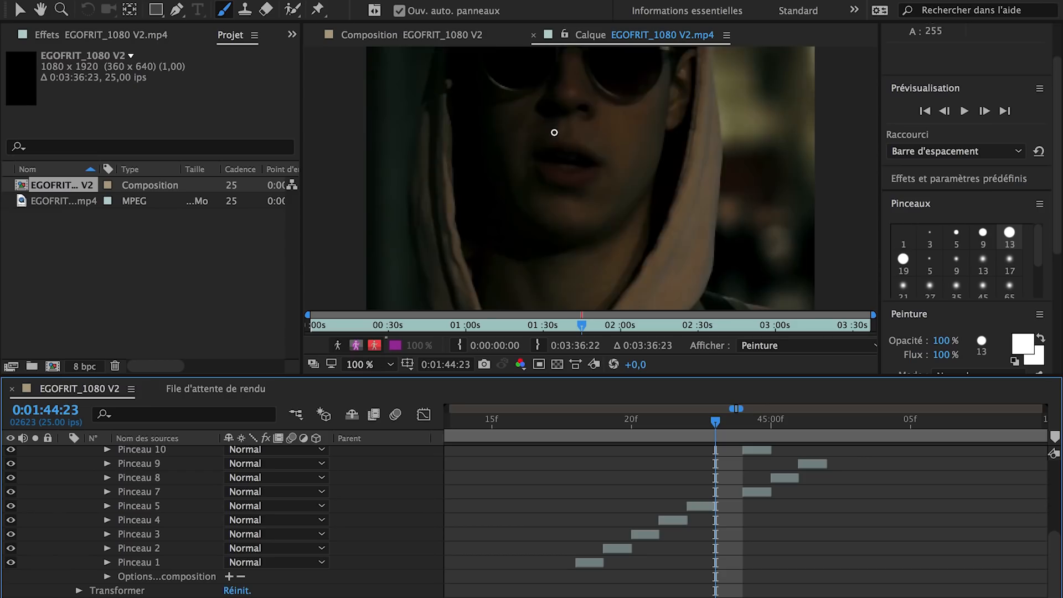
mouse_move(460, 201)
mouse_down()
mouse_move(535, 131)
mouse_move(536, 204)
mouse_up()
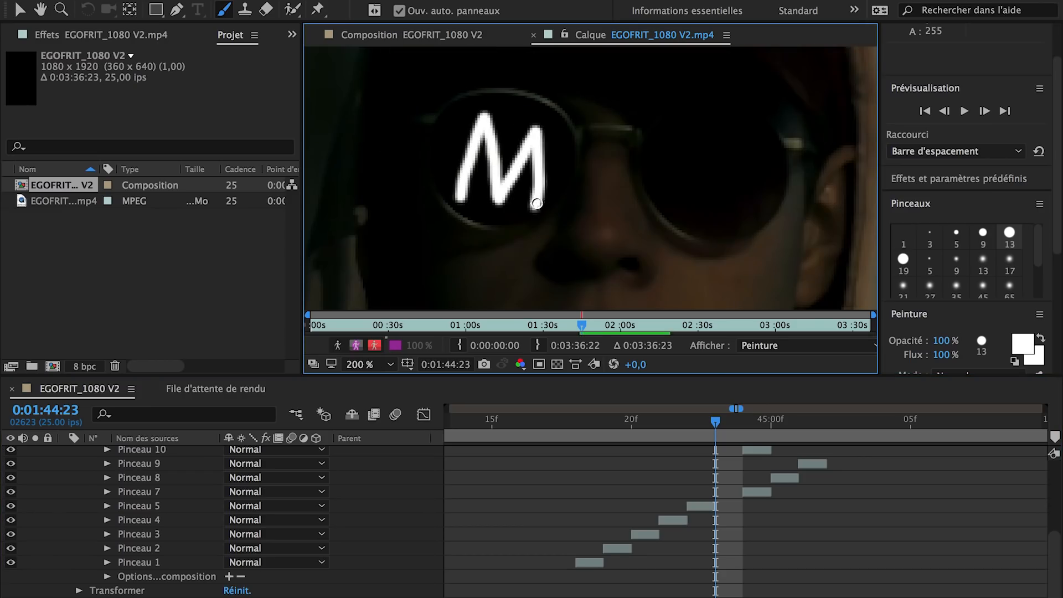
Extend the duration of the Pinceau 3 stroke, which starts at 0:01:44:20, over several more frames.
mouse_move(716, 422)
mouse_down()
mouse_move(603, 441)
mouse_move(754, 435)
mouse_move(617, 448)
mouse_move(618, 421)
mouse_move(568, 427)
mouse_up()
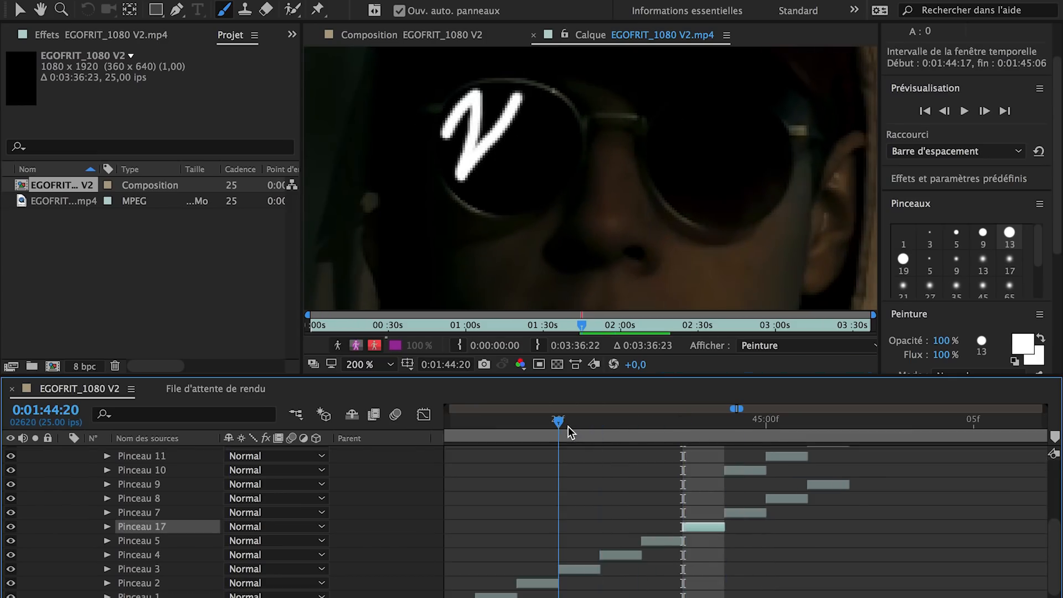
click(597, 569)
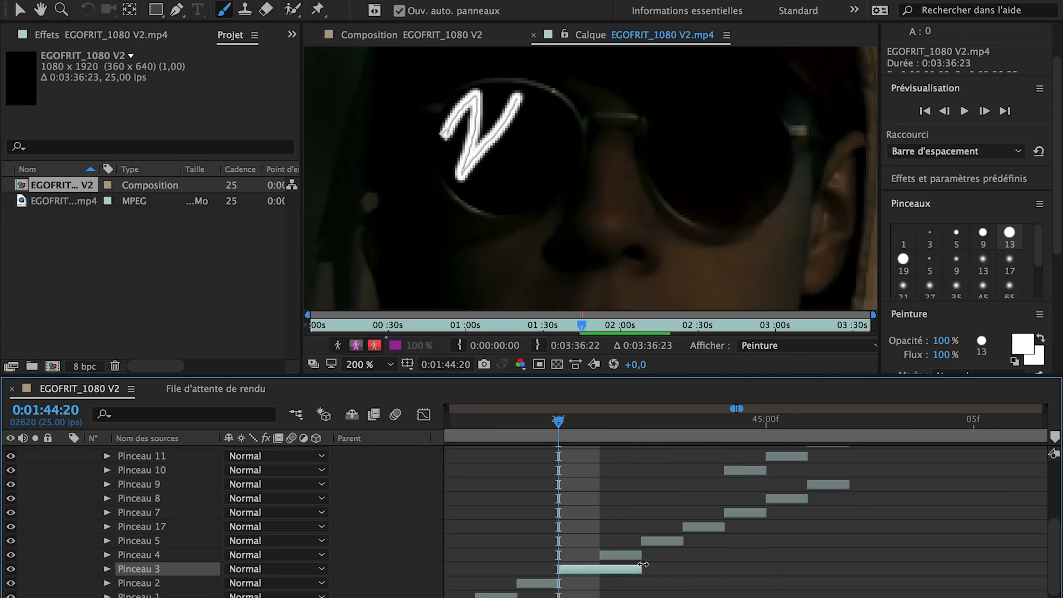
drag(643, 565, 718, 561)
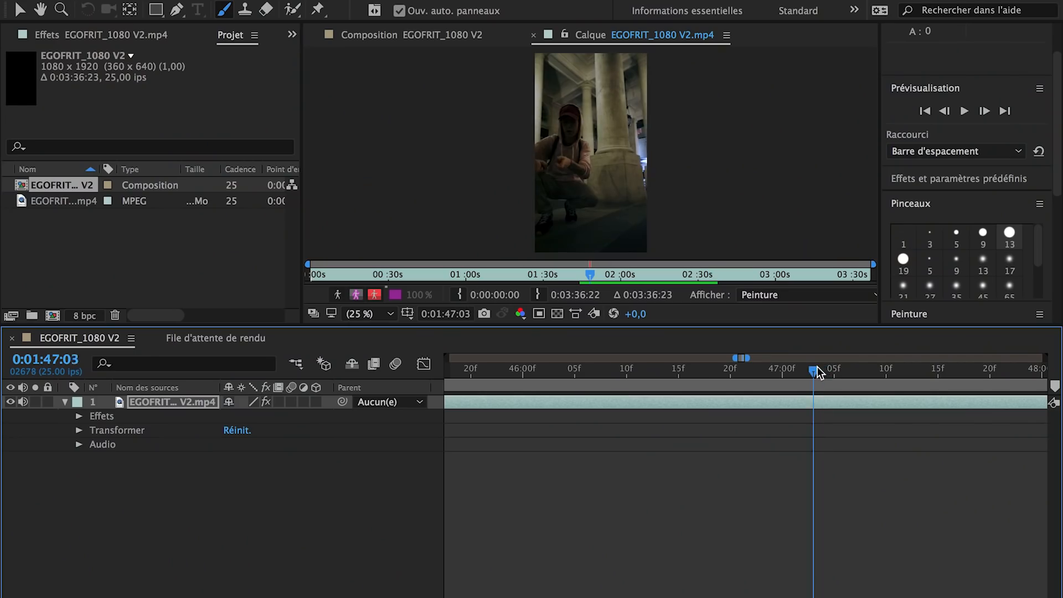
Move to frame 0:01:47:15, duplicate the video layer and collapse the original layer's properties.
drag(817, 367, 938, 369)
click(813, 404)
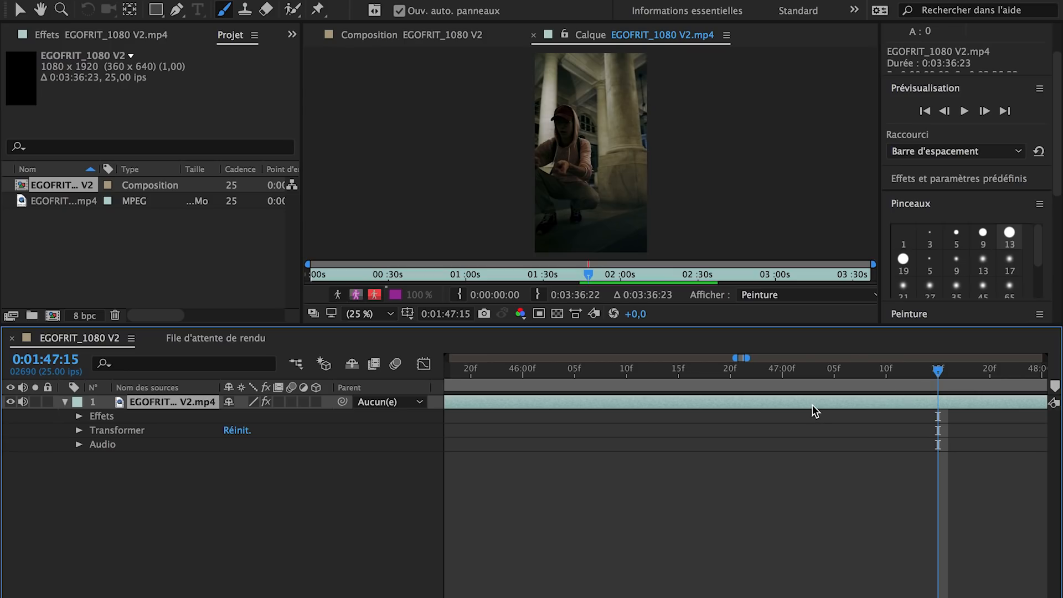
key(ctrl+d)
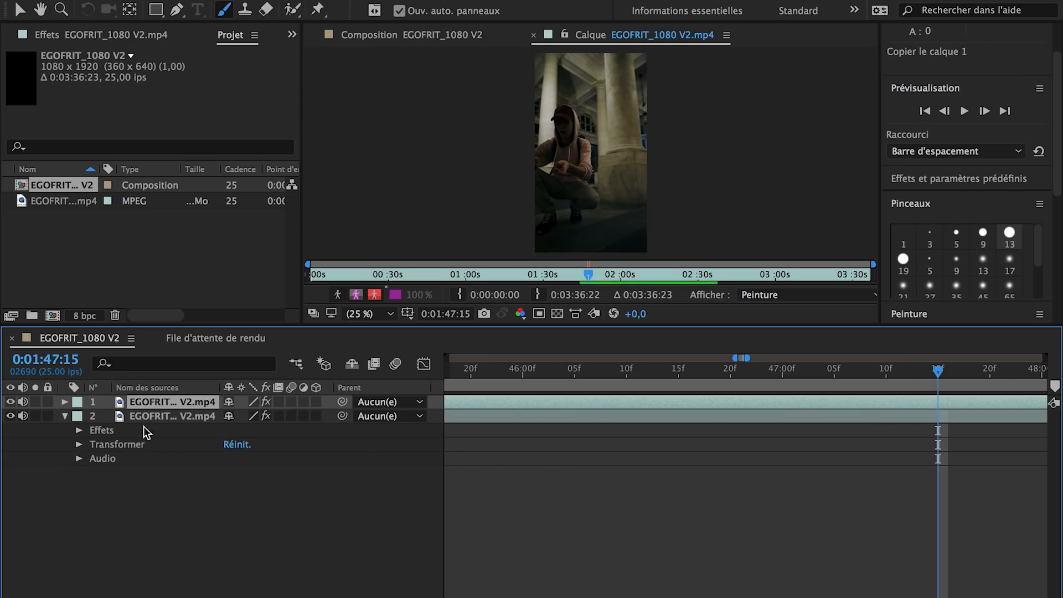
click(66, 416)
On the duplicate layer, paint a white size-19 scribble over the column's upper corner on frame 0:01:47:15, and advance to 0:01:47:16.
double_click(591, 401)
scroll(864, 538, right, 4)
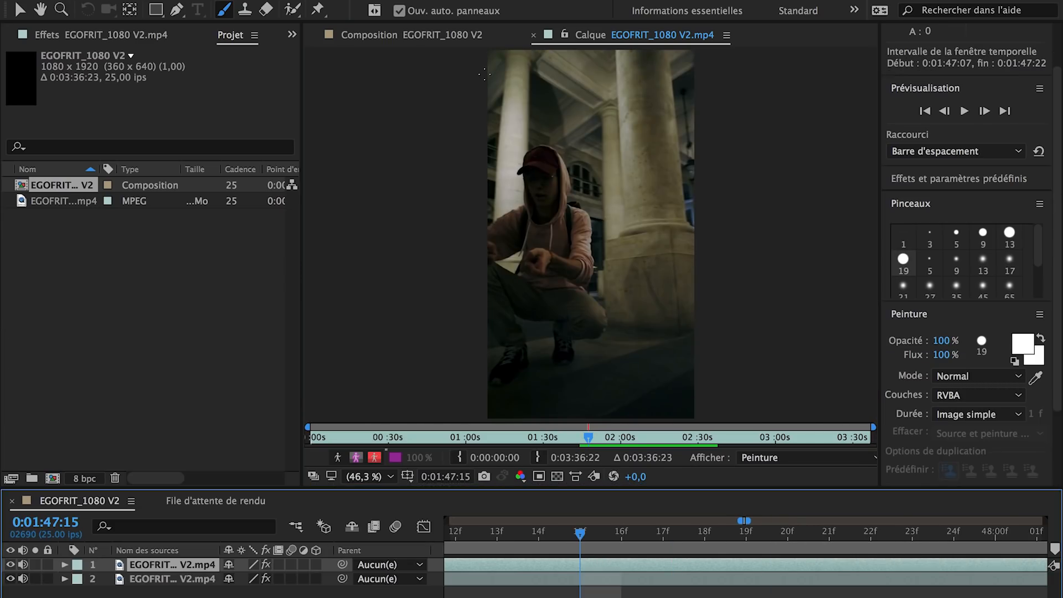
click(484, 75)
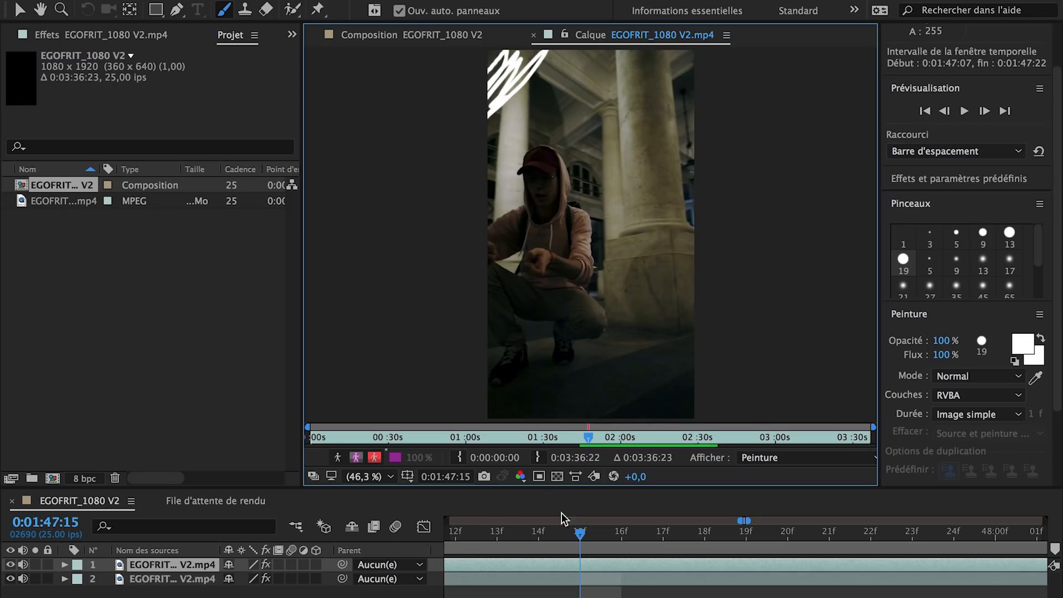
click(622, 532)
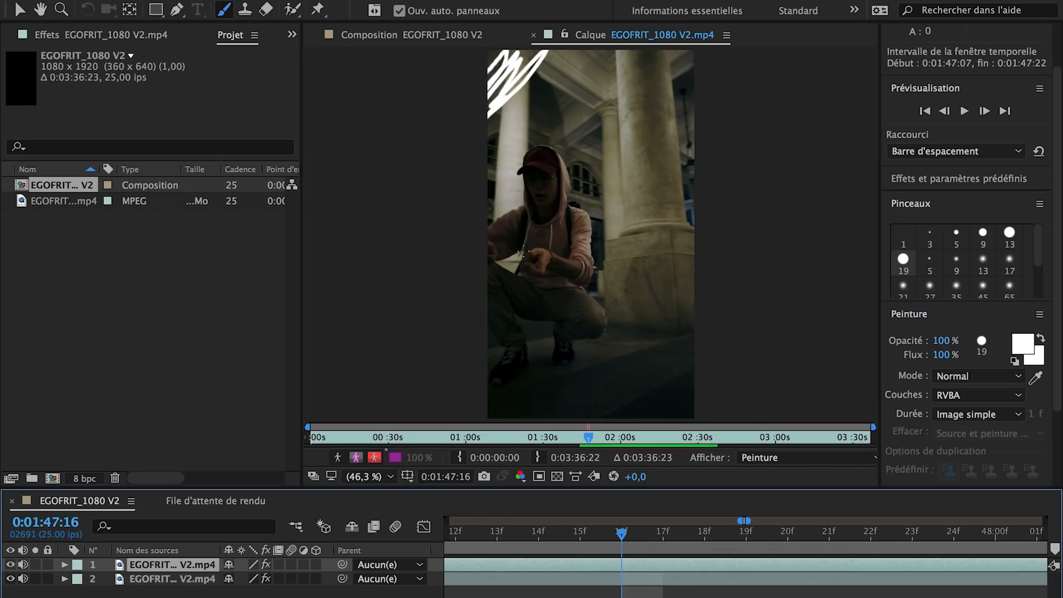
From frame 0:01:47:16, paint a growing white scribble on each successive frame, spreading from the picture's upper-left corner down across the whole image.
mouse_move(487, 82)
mouse_down()
mouse_move(501, 61)
mouse_move(499, 111)
mouse_move(488, 119)
mouse_up()
mouse_move(544, 63)
mouse_down()
mouse_move(498, 109)
mouse_move(498, 227)
mouse_up()
key(Page_Down)
key(Page_Down)
drag(489, 81, 493, 282)
key(Page_Down)
mouse_move(490, 83)
mouse_down()
mouse_move(505, 61)
mouse_move(601, 141)
mouse_up()
key(Page_Down)
mouse_move(491, 56)
mouse_down()
mouse_move(499, 344)
mouse_move(532, 410)
mouse_up()
On the following frames through 0:01:48:00, paint white scribbles that shrink frame by frame toward the picture's lower-right corner.
key(Page_Down)
key(Page_Down)
mouse_move(693, 105)
mouse_down()
mouse_move(575, 412)
mouse_move(693, 299)
mouse_up()
key(Page_Down)
drag(692, 210, 579, 357)
key(Page_Down)
drag(687, 282, 565, 407)
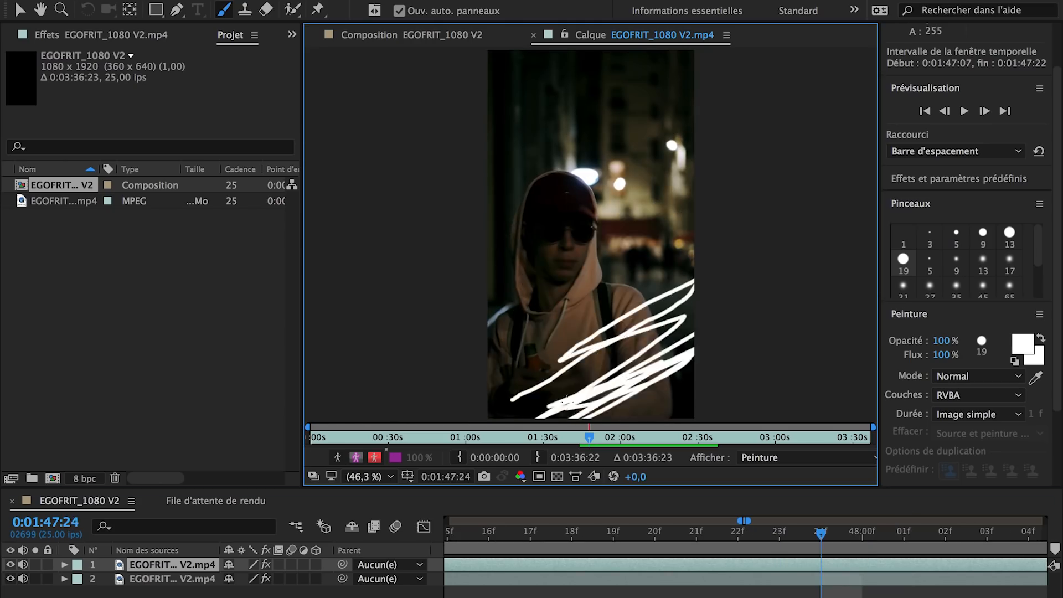
key(Page_Down)
drag(680, 364, 589, 417)
Return to frame 0:01:47:17 and enable painting on transparent in the duplicate layer's Peinture effect.
click(853, 536)
mouse_move(851, 537)
mouse_down()
mouse_move(480, 526)
mouse_move(667, 533)
mouse_up()
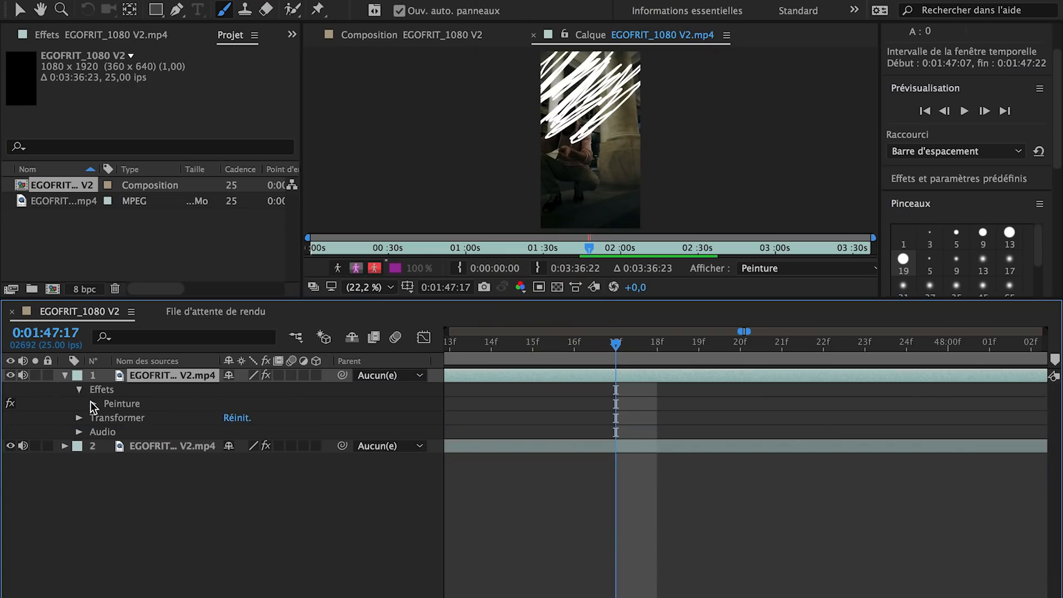
click(94, 404)
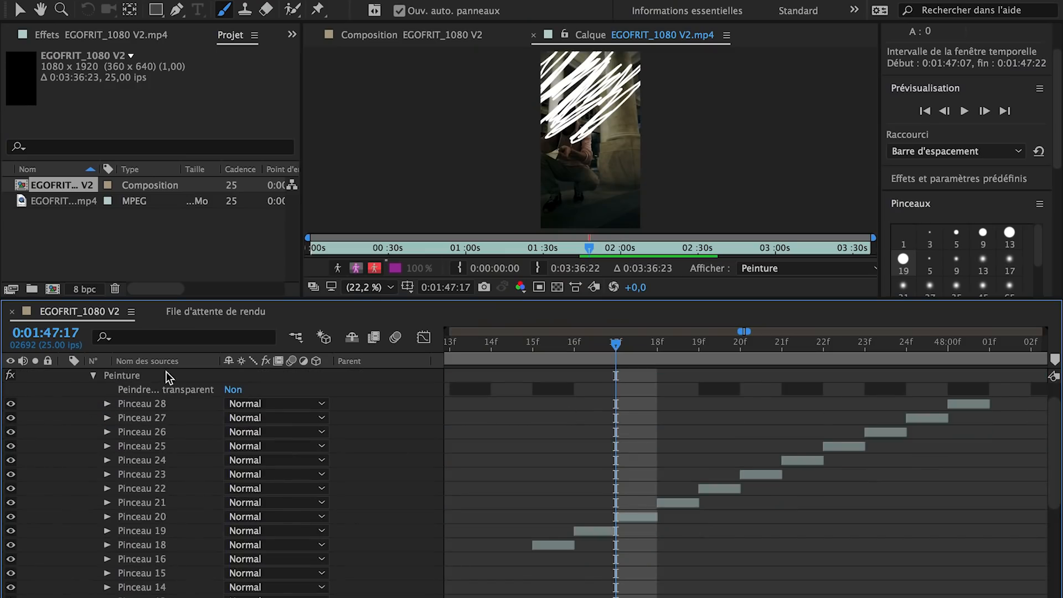
click(229, 390)
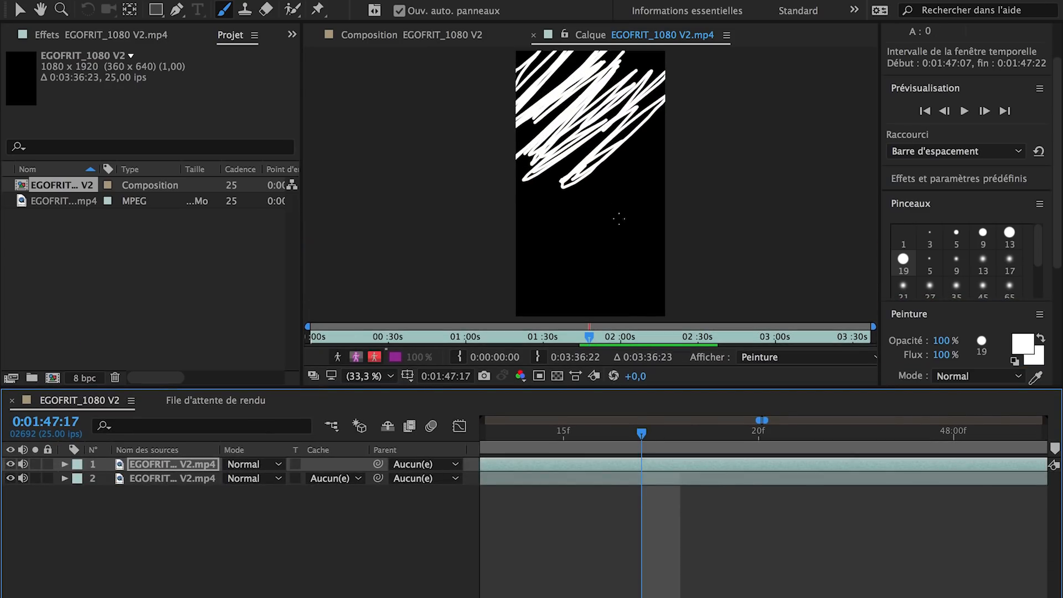
View the composition and toggle the scribble layer's visibility to compare it with the original video beneath.
click(384, 38)
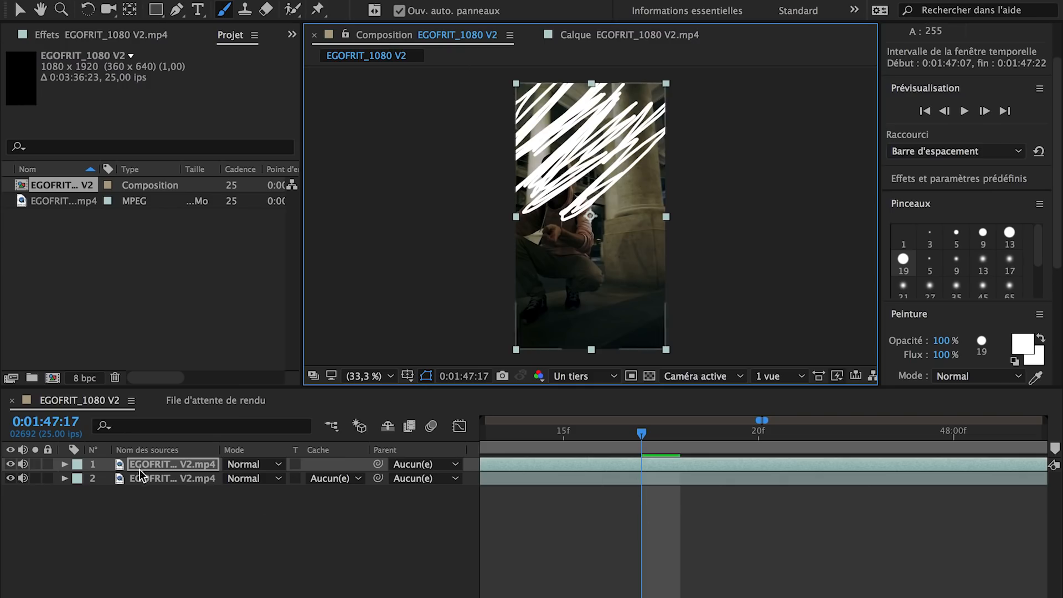
click(11, 465)
click(10, 464)
click(11, 465)
click(11, 465)
Trim the scribble layer to the transition by splitting it at 0:01:47:14 and 0:01:48:01 and deleting the outer pieces.
drag(641, 432, 517, 443)
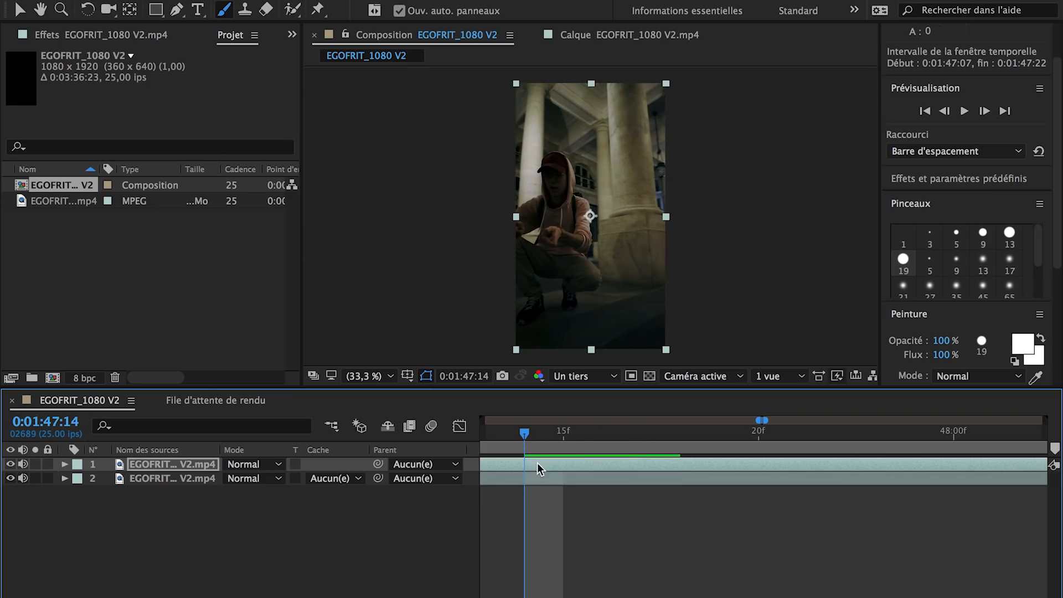
key(ctrl+shift+d)
click(506, 474)
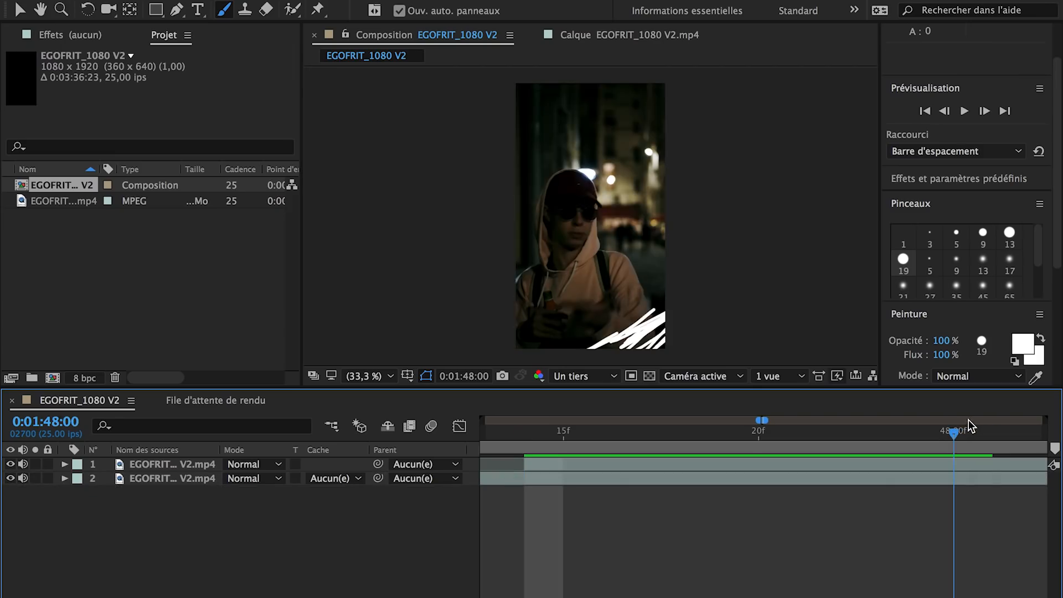
key(Page_Down)
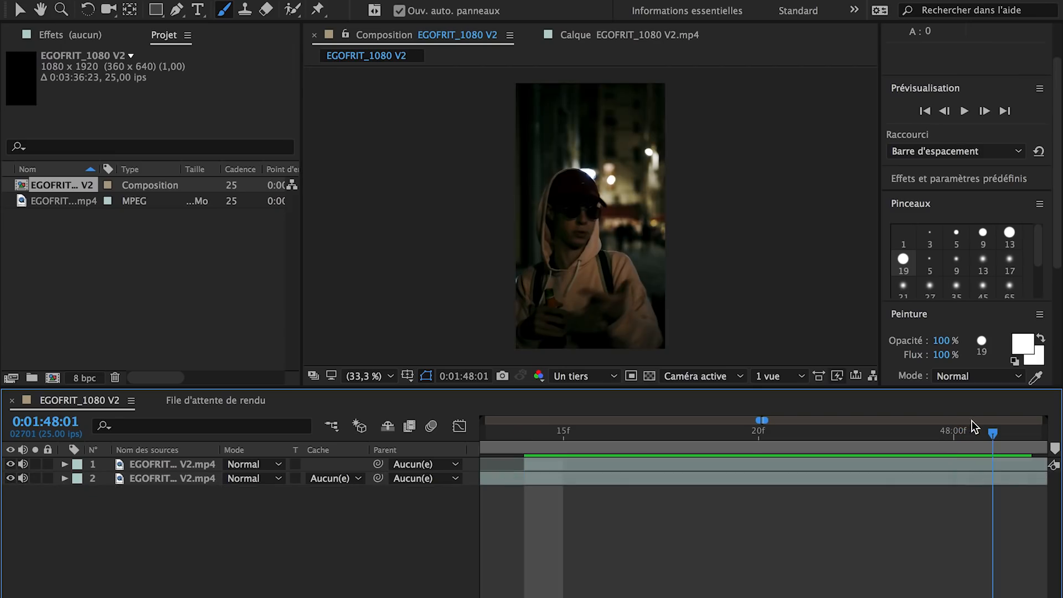
click(1011, 462)
key(ctrl+shift+d)
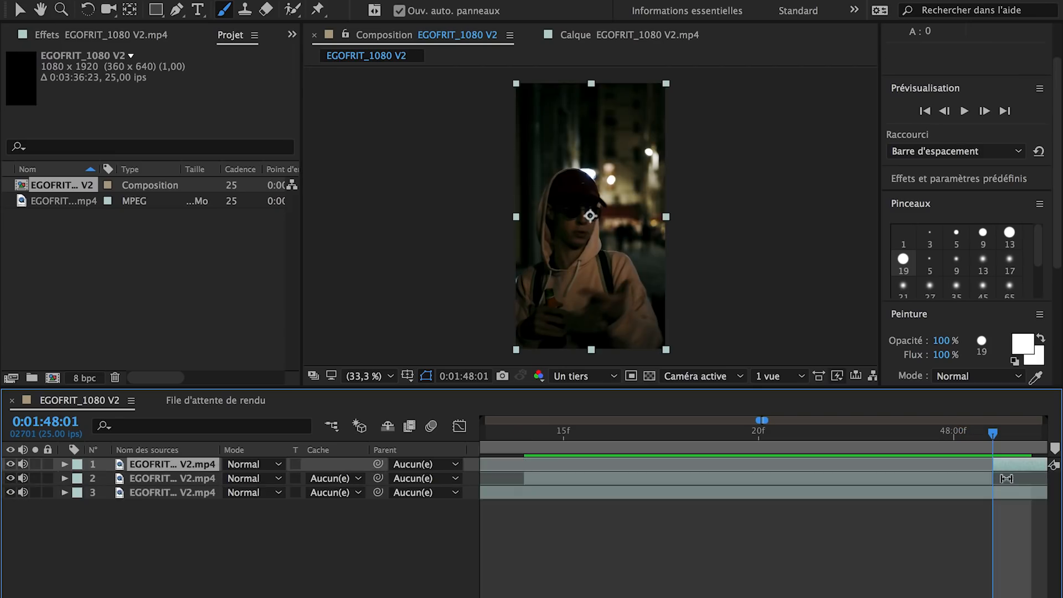
key(Delete)
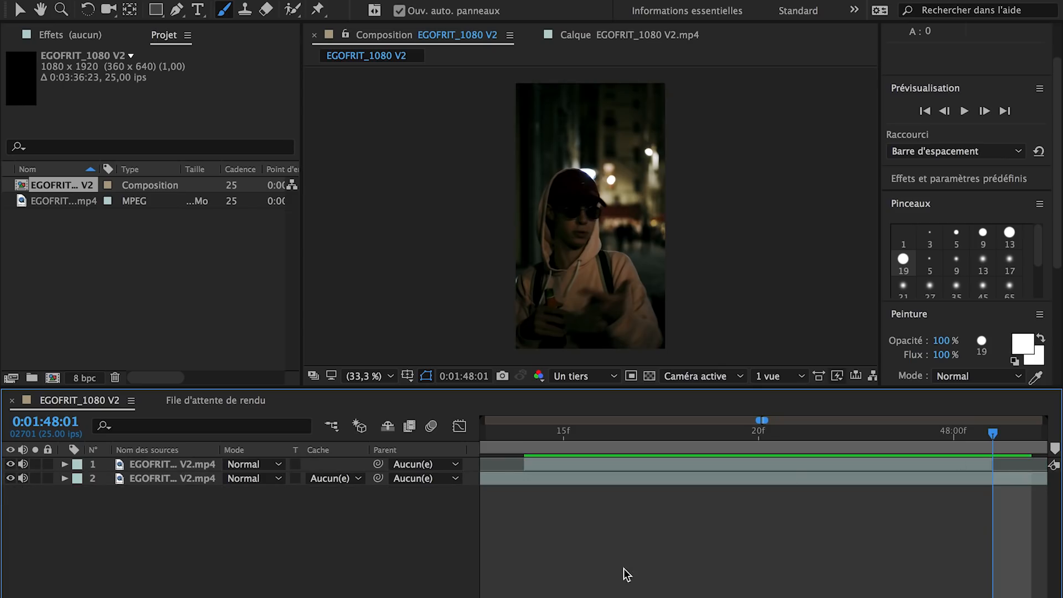
Rename the trimmed layer as TRANSITION SCRIBBLE and preview it from 0:01:47:14.
scroll(596, 578, down, 3)
click(620, 466)
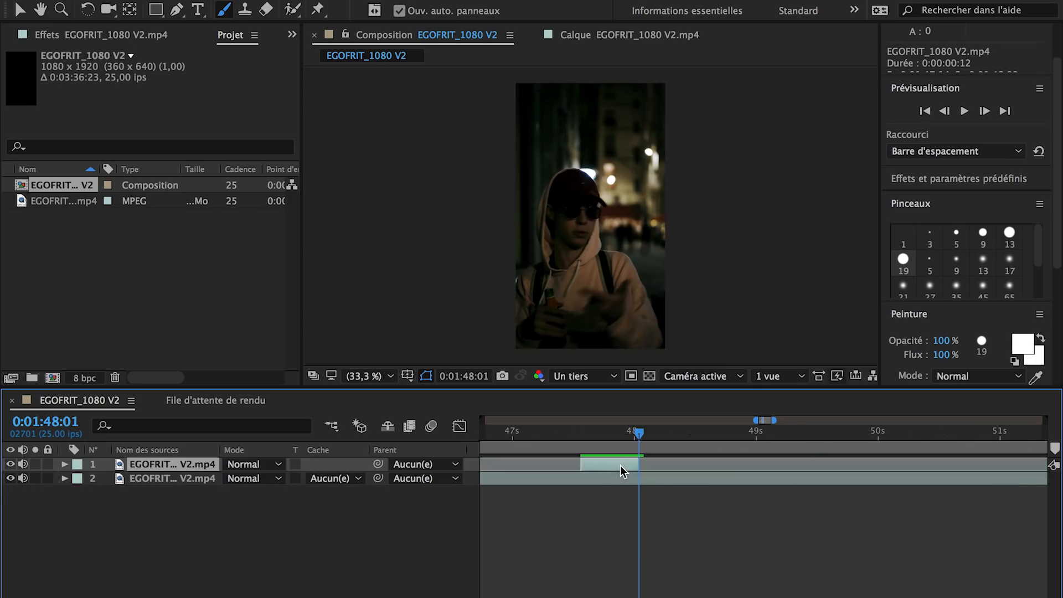
key(Return)
text(TRANSIT...CRIBBLE)
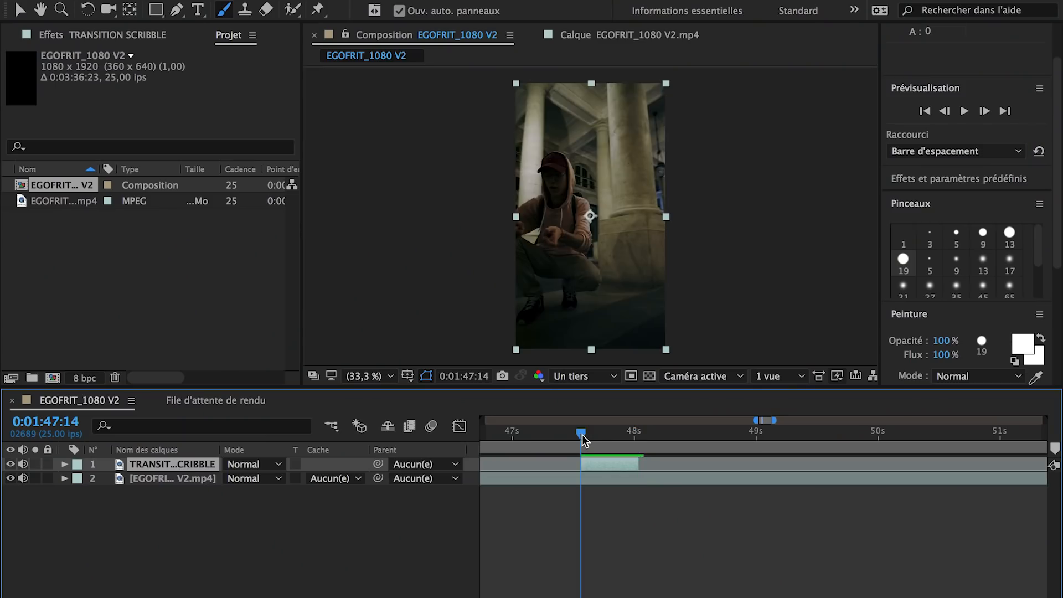
key(space)
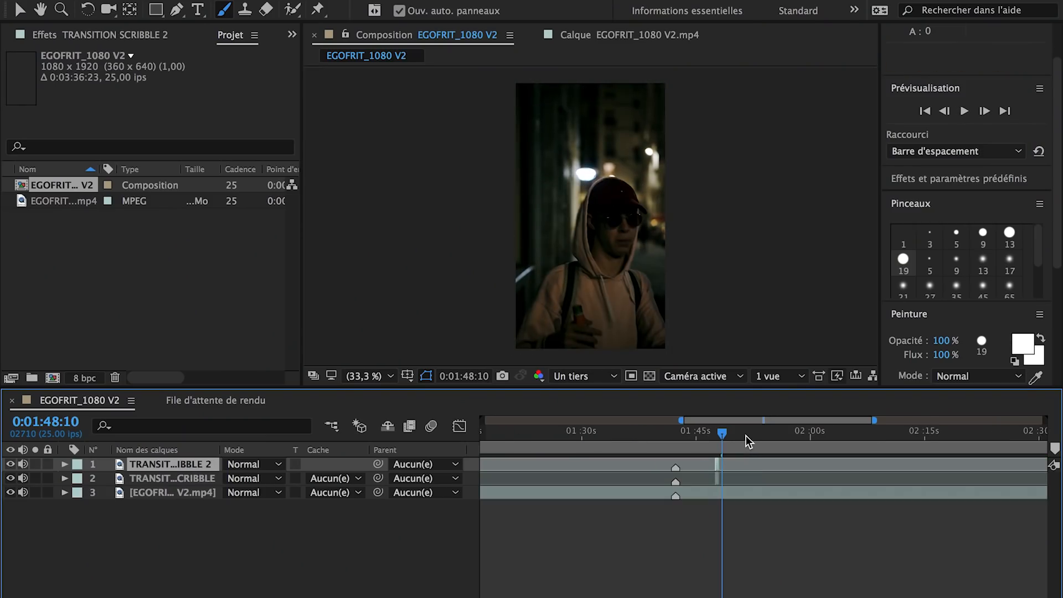
Find a later cut in the video and position the TRANSITION SCRIBBLE 2 layer over it near 0:02:05, checking the transition frame by frame.
key(space)
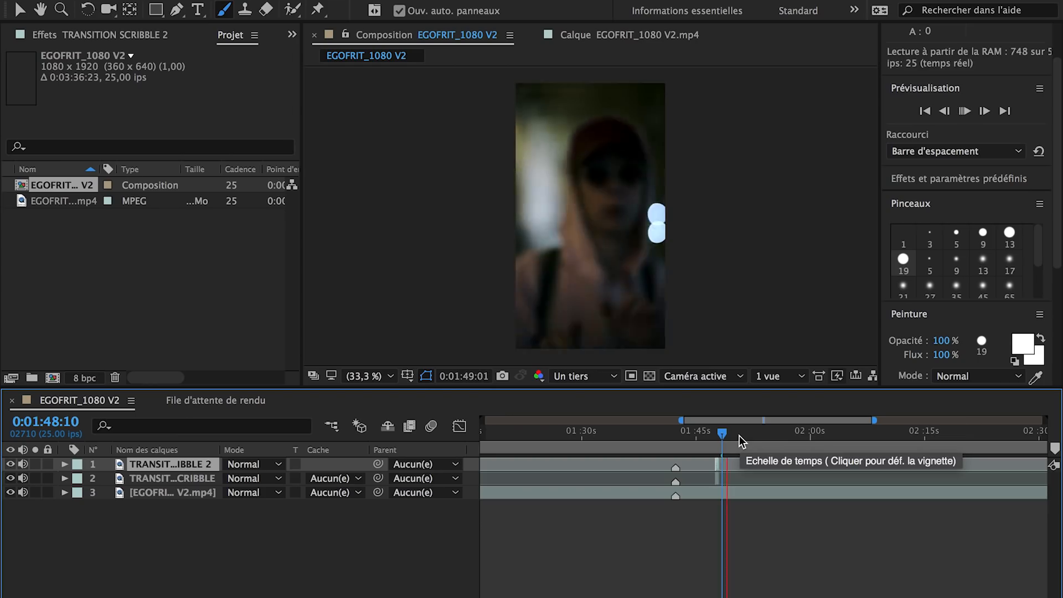
click(825, 434)
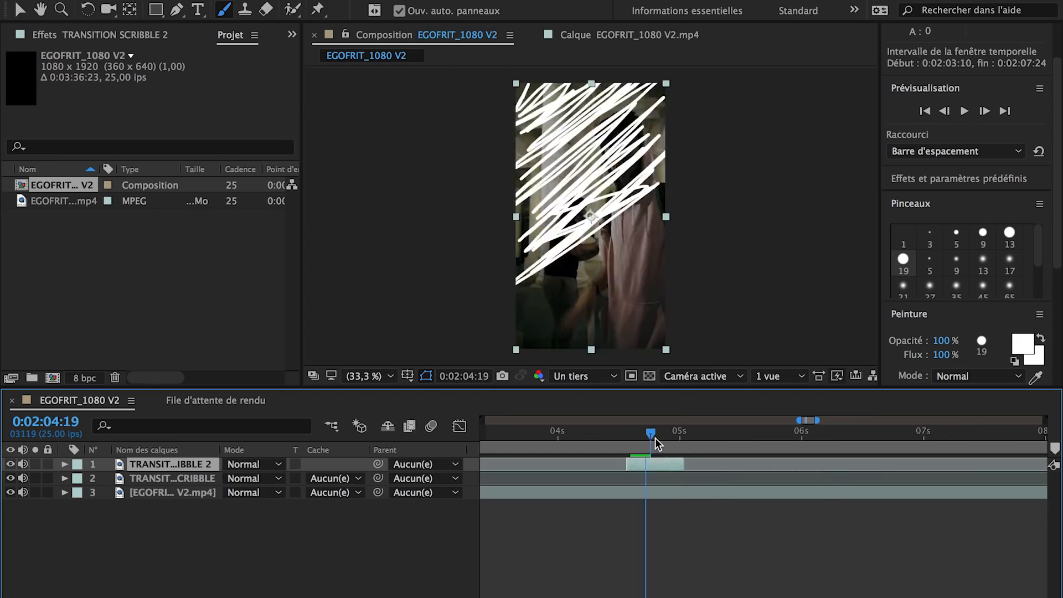
mouse_move(656, 439)
mouse_down()
mouse_move(673, 466)
mouse_move(666, 436)
mouse_move(720, 444)
mouse_up()
drag(767, 435, 774, 434)
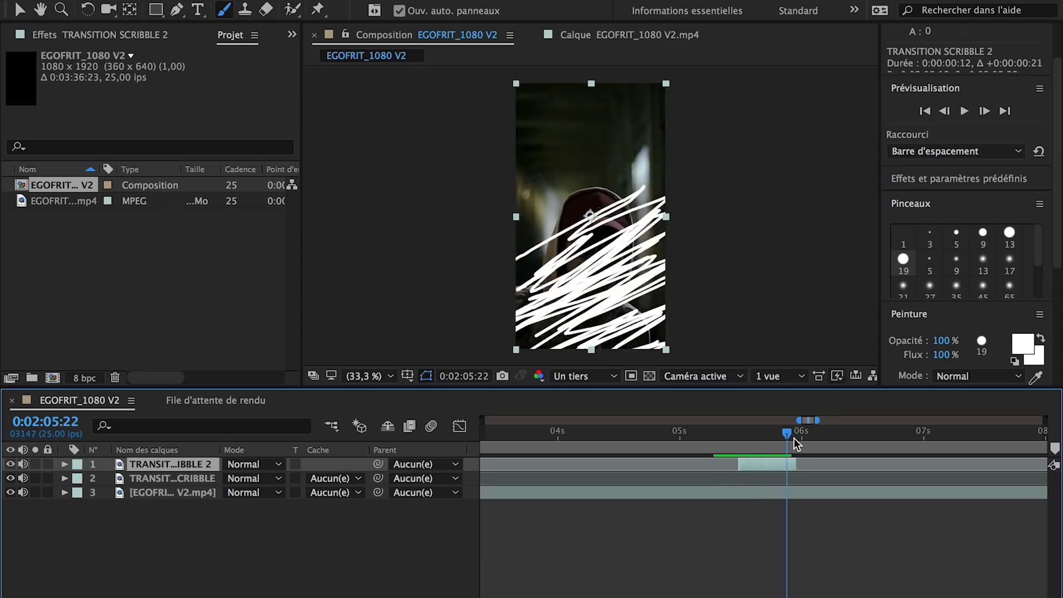
drag(809, 437, 796, 437)
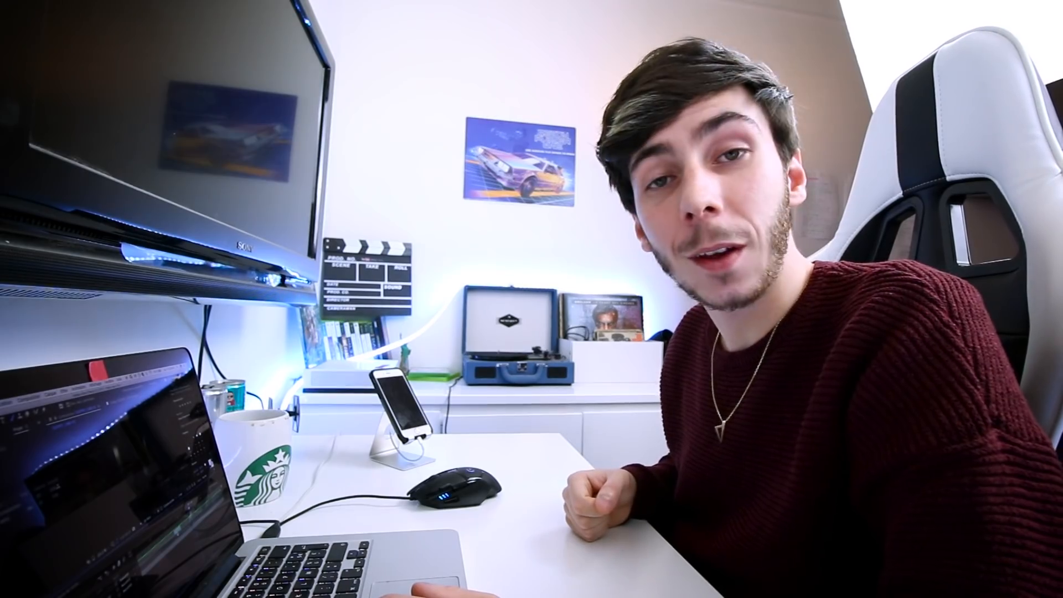